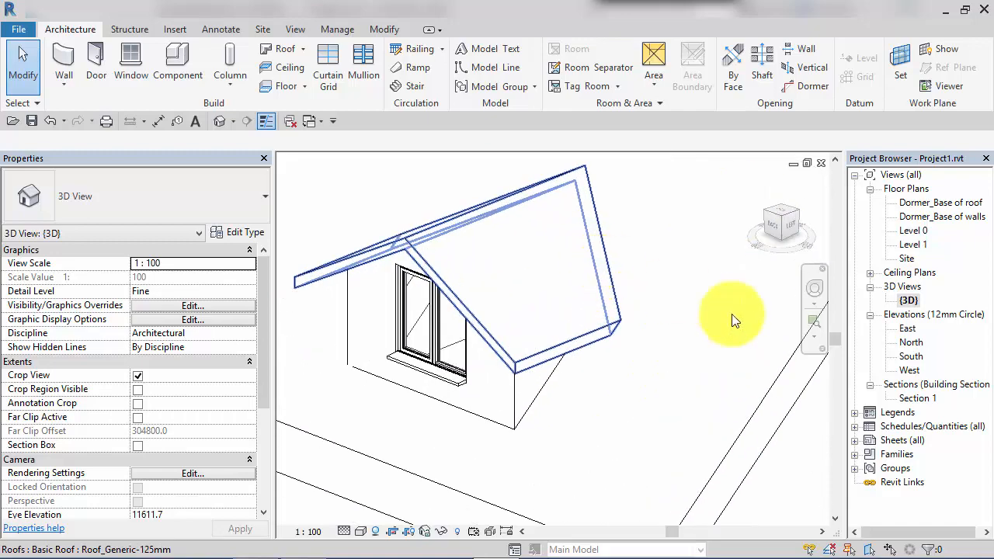
Examine the existing dormer and its position on the main pitched roof in the 3D view.
{"action": "mouse_move", "coordinate": [690, 390]}
{"action": "middle_mouse_down"}
{"action": "mouse_move", "coordinate": [754, 383]}
{"action": "mouse_move", "coordinate": [610, 366]}
{"action": "mouse_move", "coordinate": [493, 439]}
{"action": "middle_mouse_up"}
{"action": "scroll", "coordinate": [705, 365], "scroll_direction": "down", "scroll_amount": 2}
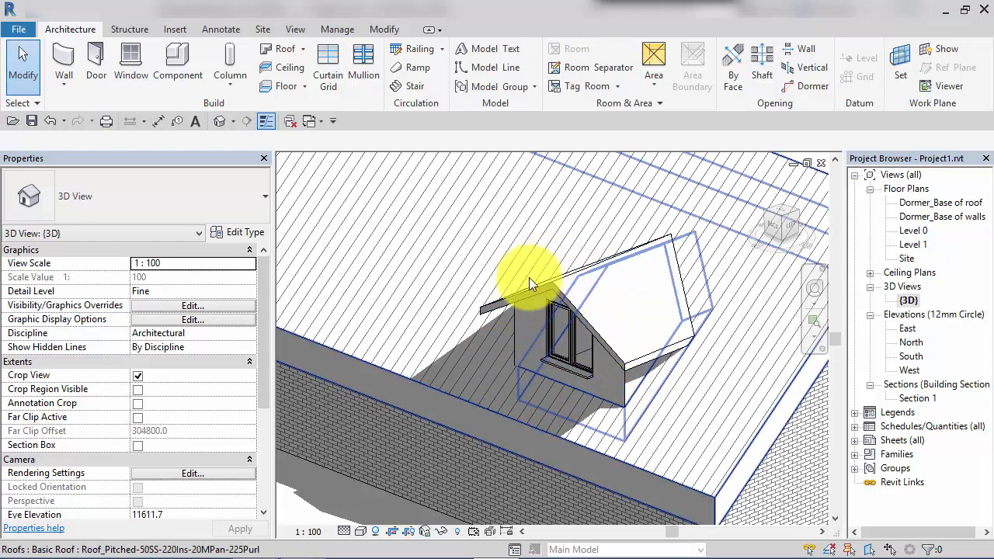
{"action": "scroll", "coordinate": [656, 412], "scroll_direction": "down", "scroll_amount": 6}
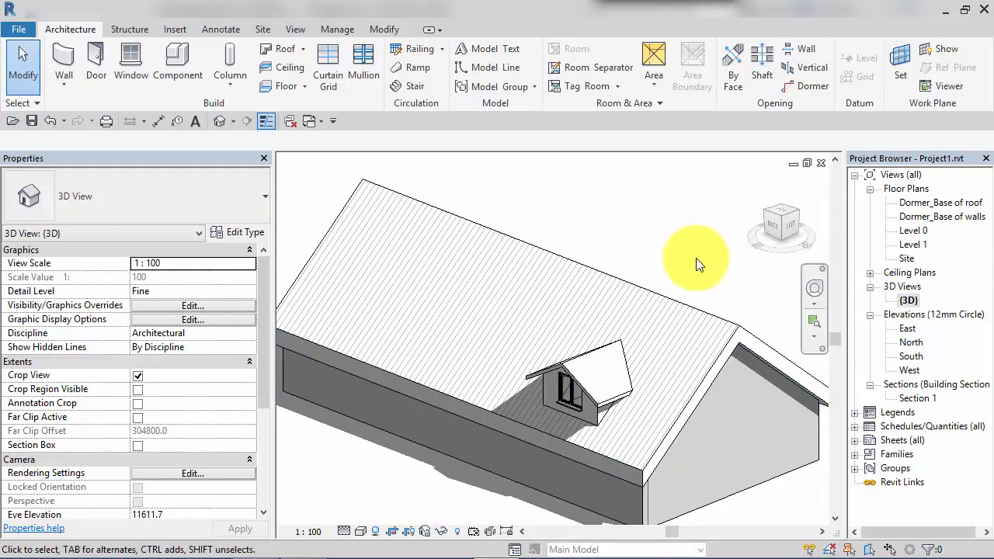
Open Section 1 from the Level 0 plan and examine how the dormer walls and roof relate to the dormer levels.
{"action": "double_click", "coordinate": [917, 231]}
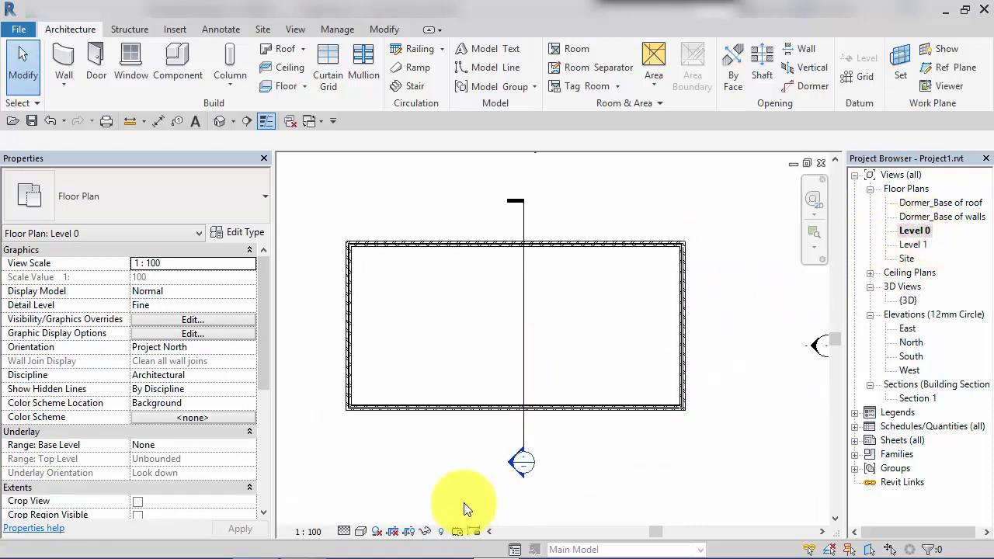
{"action": "double_click", "coordinate": [511, 459]}
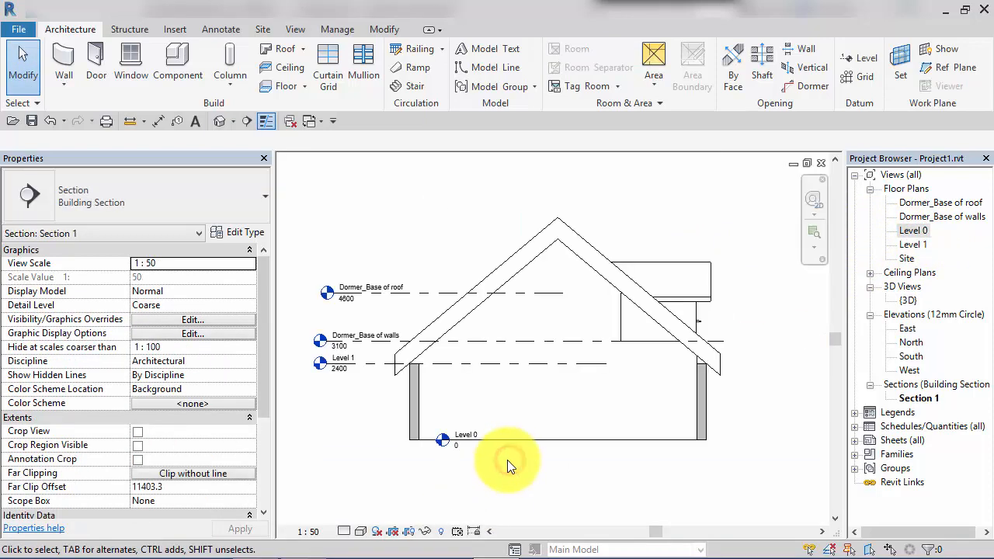
{"action": "scroll", "coordinate": [525, 417], "scroll_direction": "up", "scroll_amount": 5}
{"action": "middle_click_drag", "start_coordinate": [562, 399], "coordinate": [639, 405]}
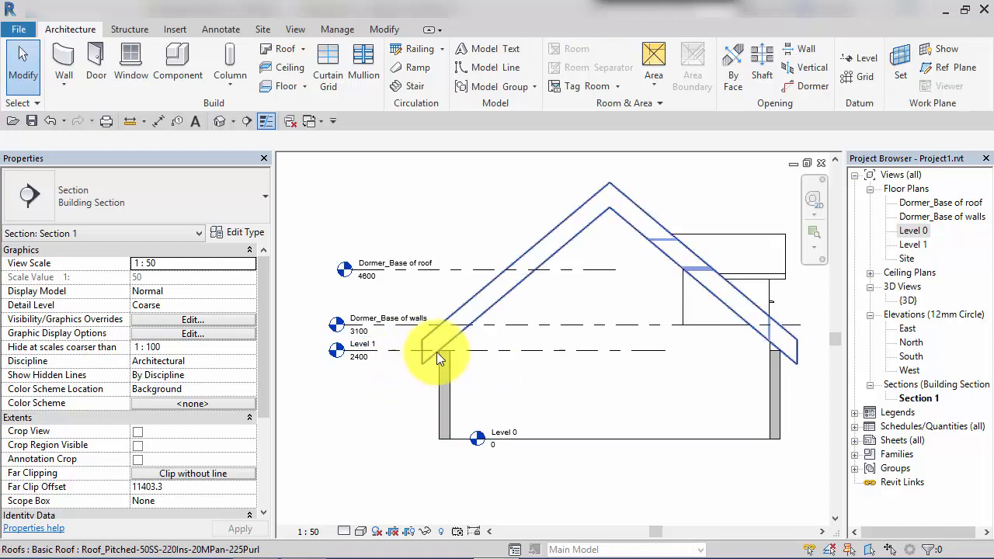
{"action": "scroll", "coordinate": [791, 352], "scroll_direction": "up", "scroll_amount": 1}
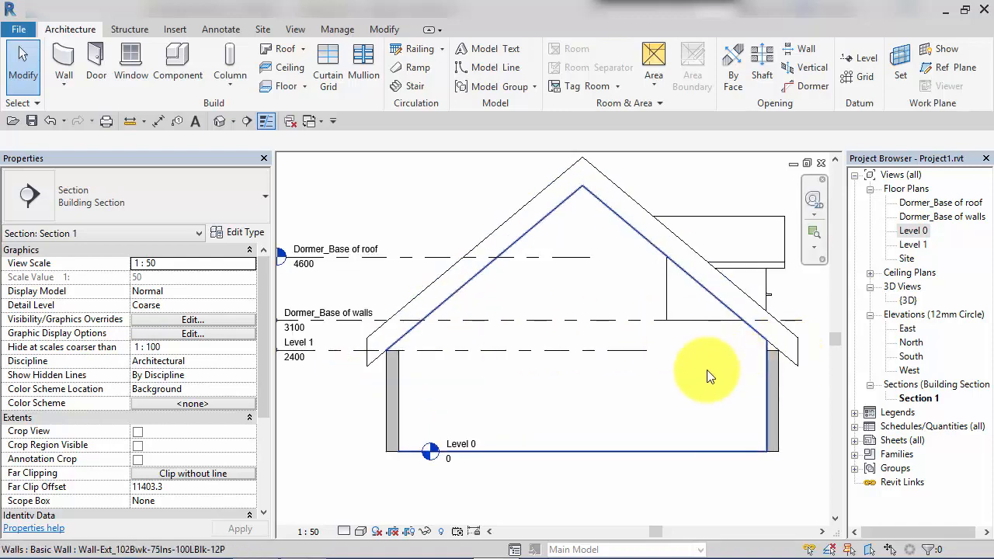
{"action": "middle_click_drag", "start_coordinate": [689, 372], "coordinate": [709, 367]}
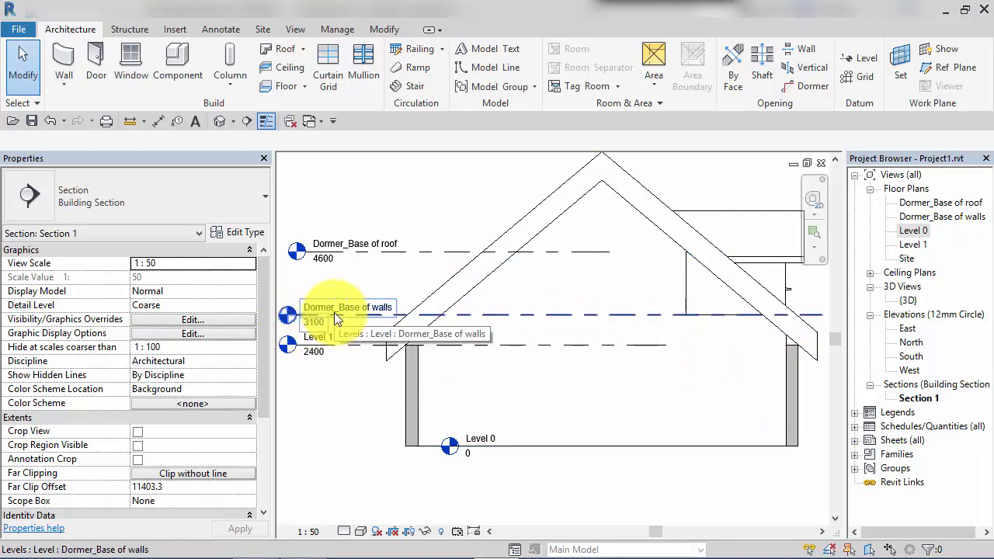
{"action": "middle_click_drag", "start_coordinate": [696, 351], "coordinate": [598, 353]}
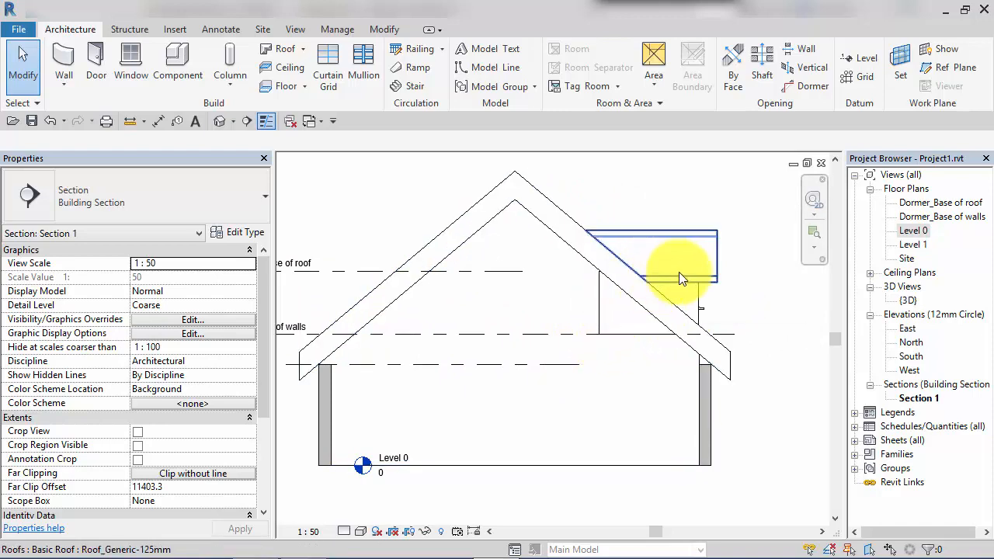
{"action": "middle_click_drag", "start_coordinate": [687, 297], "coordinate": [718, 314]}
{"action": "middle_click_drag", "start_coordinate": [549, 327], "coordinate": [578, 318]}
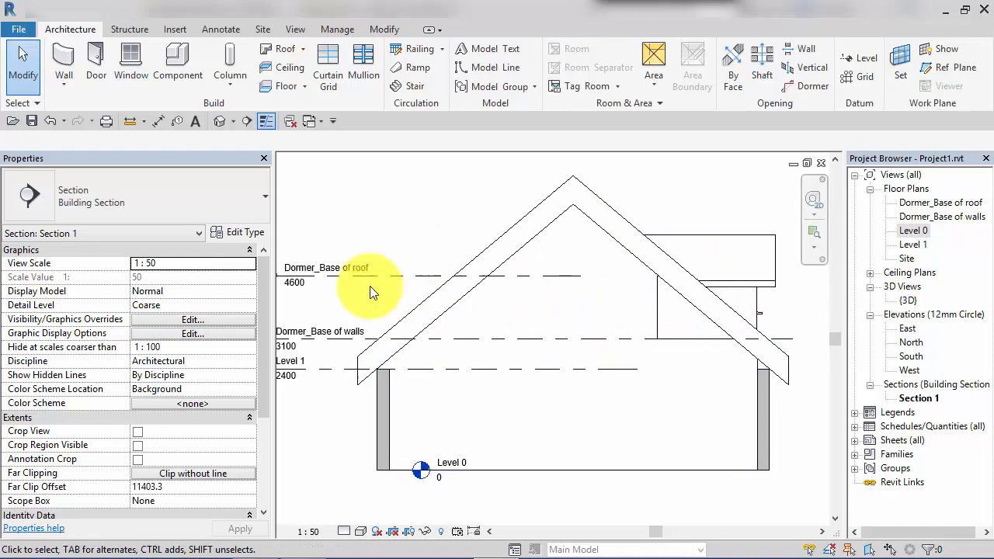
{"action": "middle_click_drag", "start_coordinate": [371, 285], "coordinate": [393, 282]}
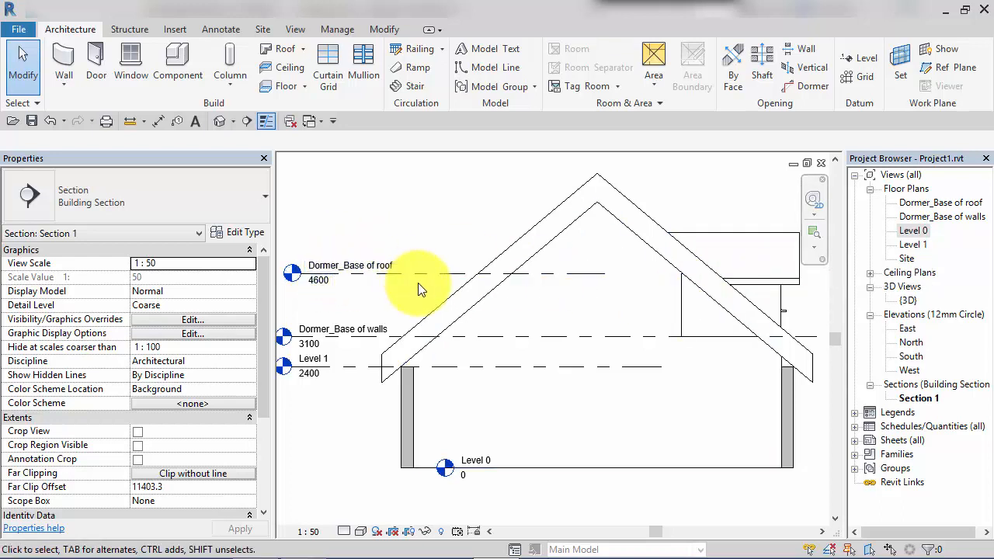
{"action": "scroll", "coordinate": [406, 294], "scroll_direction": "down", "scroll_amount": 1}
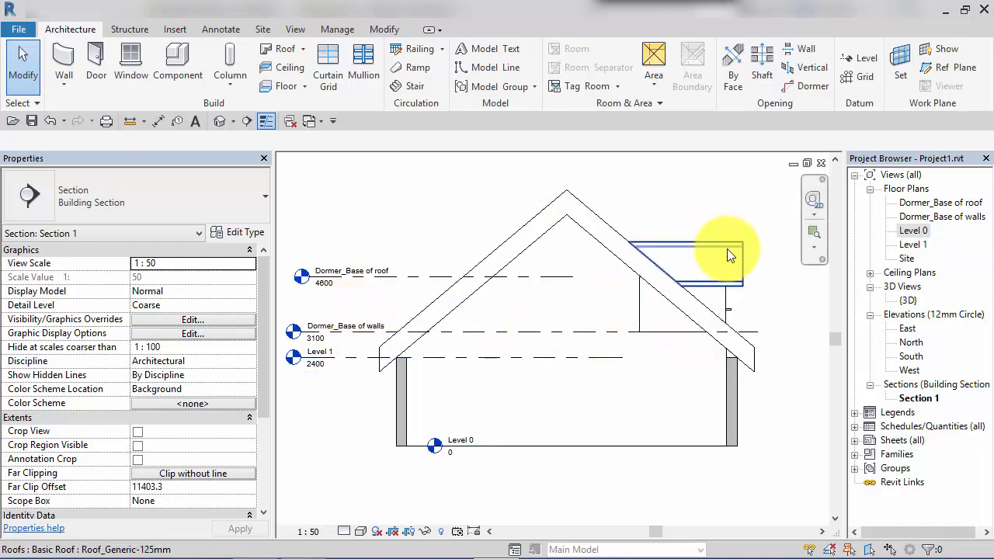
{"action": "mouse_move", "coordinate": [769, 309]}
{"action": "middle_mouse_down"}
{"action": "mouse_move", "coordinate": [763, 317]}
{"action": "mouse_move", "coordinate": [771, 311]}
{"action": "middle_mouse_up"}
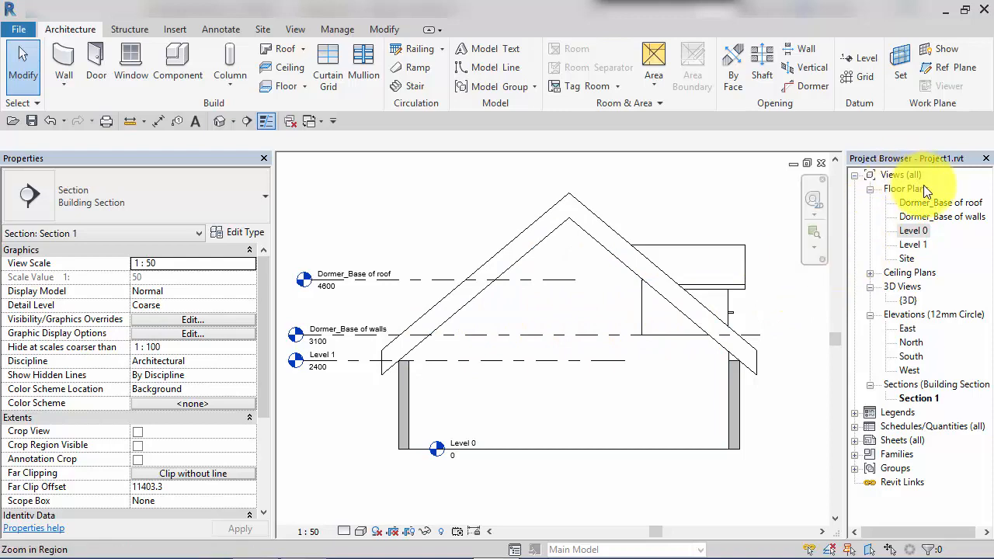
Open the Dormer_Base of walls floor plan and bring the free roof area beside the existing dormer into view.
{"action": "double_click", "coordinate": [947, 218]}
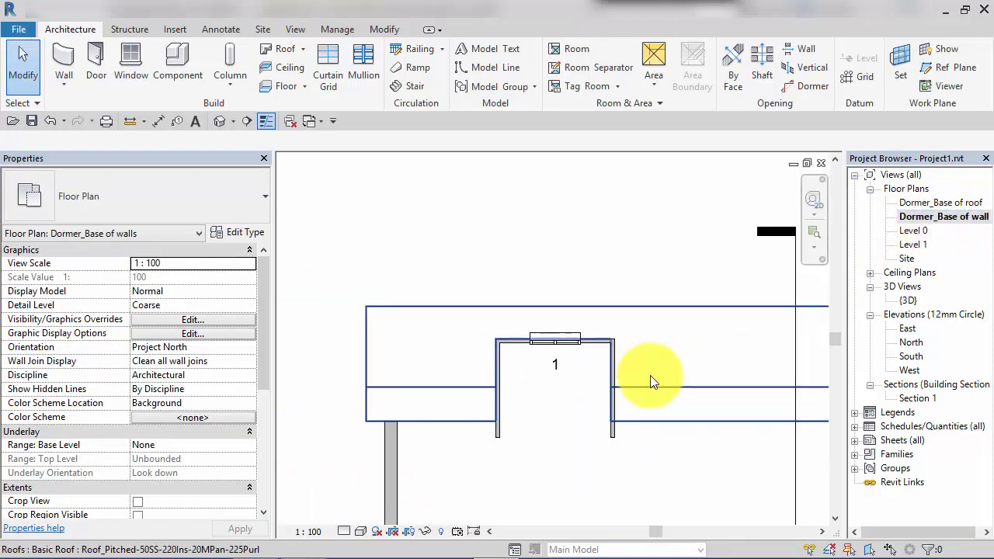
{"action": "scroll", "coordinate": [653, 381], "scroll_direction": "down", "scroll_amount": 2}
{"action": "scroll", "coordinate": [763, 396], "scroll_direction": "down", "scroll_amount": 3}
{"action": "middle_click_drag", "start_coordinate": [763, 395], "coordinate": [513, 288]}
{"action": "scroll", "coordinate": [568, 296], "scroll_direction": "up", "scroll_amount": 1}
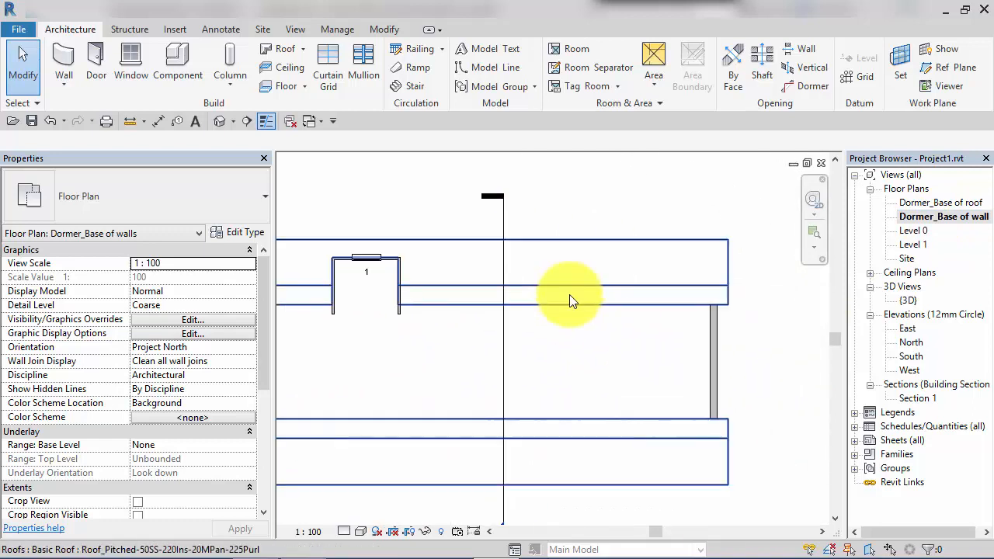
{"action": "mouse_move", "coordinate": [570, 300]}
{"action": "middle_mouse_down"}
{"action": "mouse_move", "coordinate": [604, 344]}
{"action": "mouse_move", "coordinate": [593, 336]}
{"action": "middle_mouse_up"}
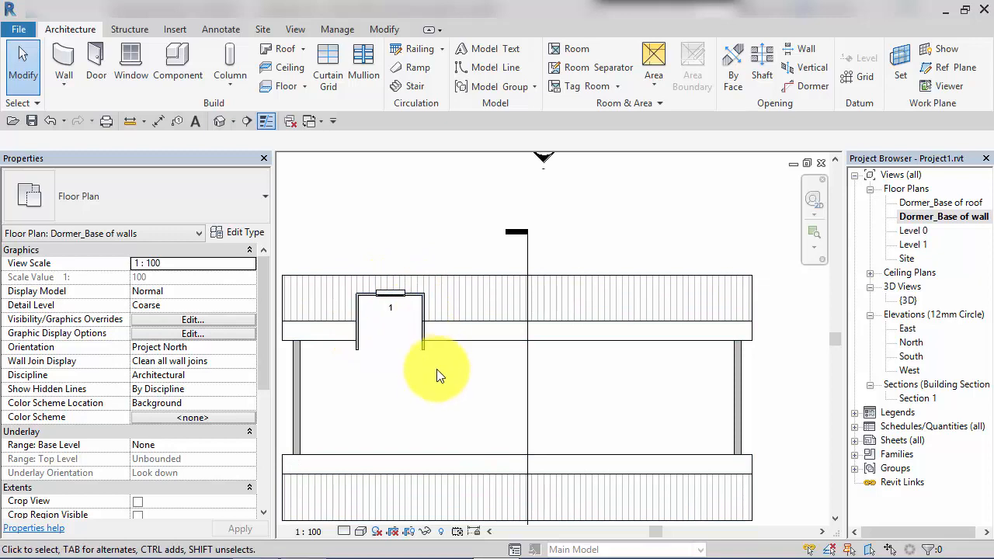
{"action": "middle_click_drag", "start_coordinate": [632, 364], "coordinate": [629, 363]}
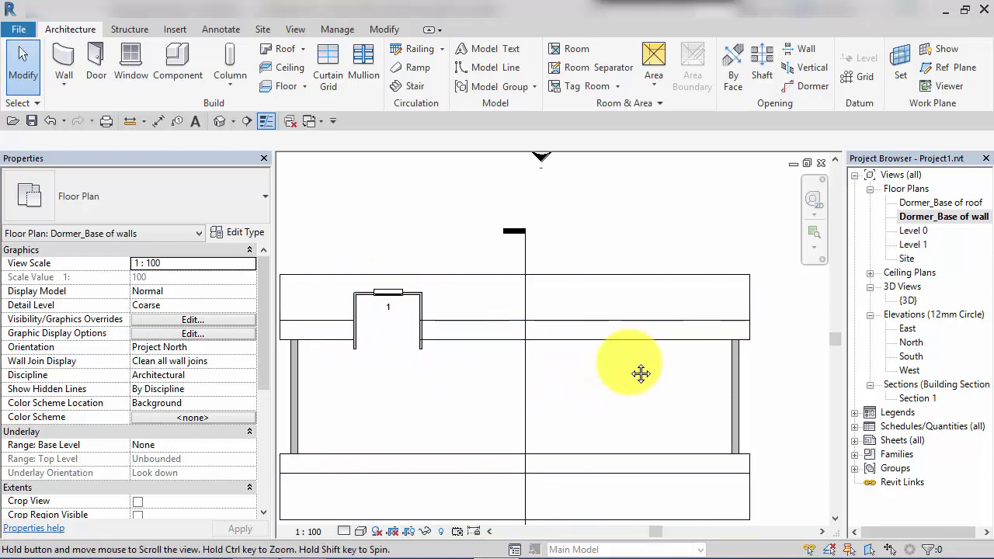
Select the existing dormer's side wall and check its wall type and constraints.
{"action": "left_click", "coordinate": [355, 343]}
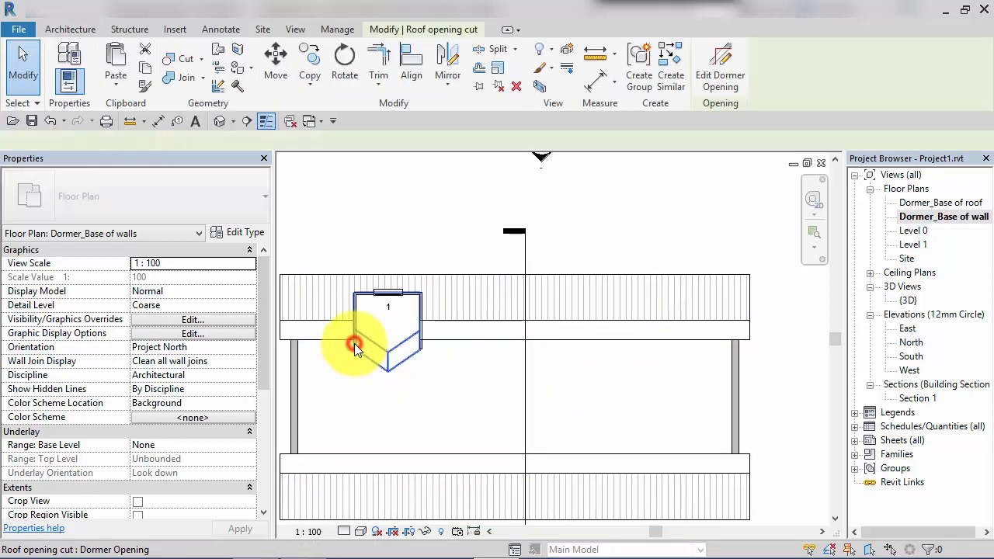
{"action": "key", "text": "Escape"}
{"action": "scroll", "coordinate": [327, 314], "scroll_direction": "up", "scroll_amount": 5}
{"action": "left_click", "coordinate": [409, 317]}
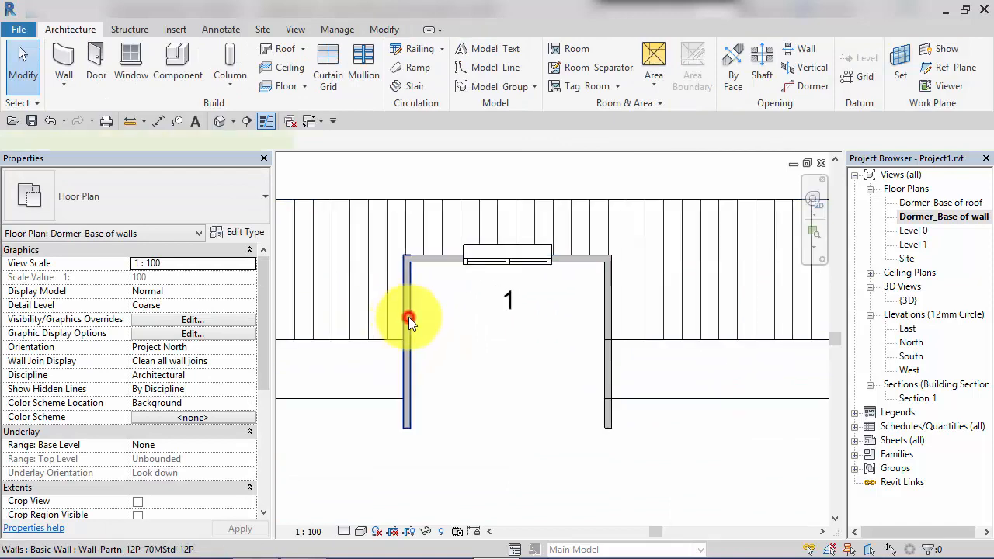
{"action": "scroll", "coordinate": [429, 333], "scroll_direction": "down", "scroll_amount": 3}
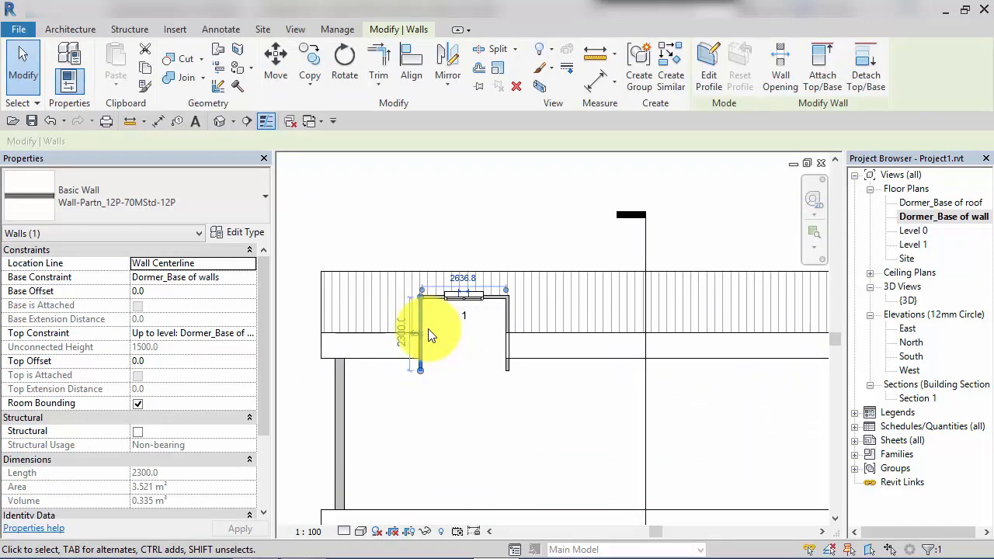
Draw three chained Wall-Partn_12P-70MStd-12P walls for a second dormer across the section line, with the first side about 2400 mm and the front about 2610 mm.
{"action": "key", "text": "w"}
{"action": "key", "text": "a"}
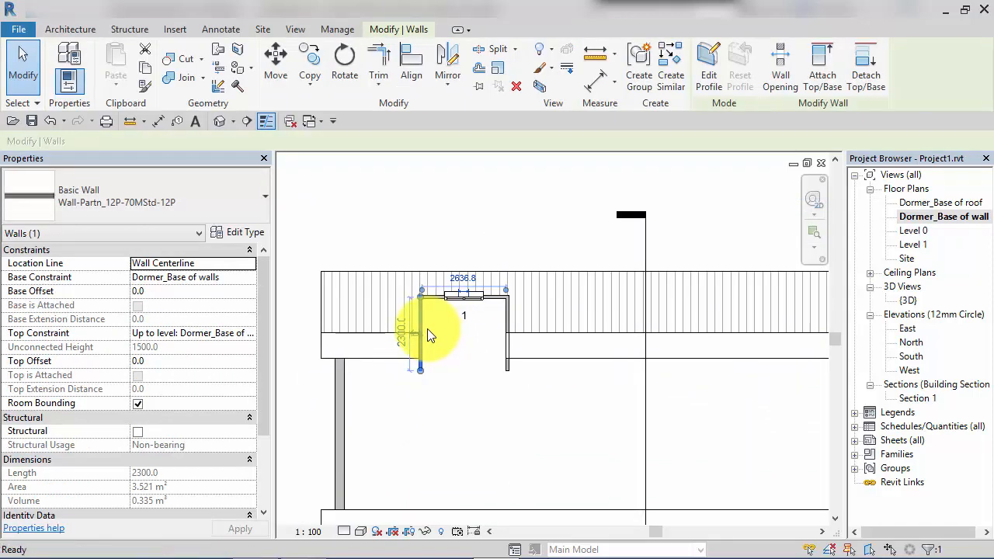
{"action": "middle_click_drag", "start_coordinate": [733, 411], "coordinate": [577, 369]}
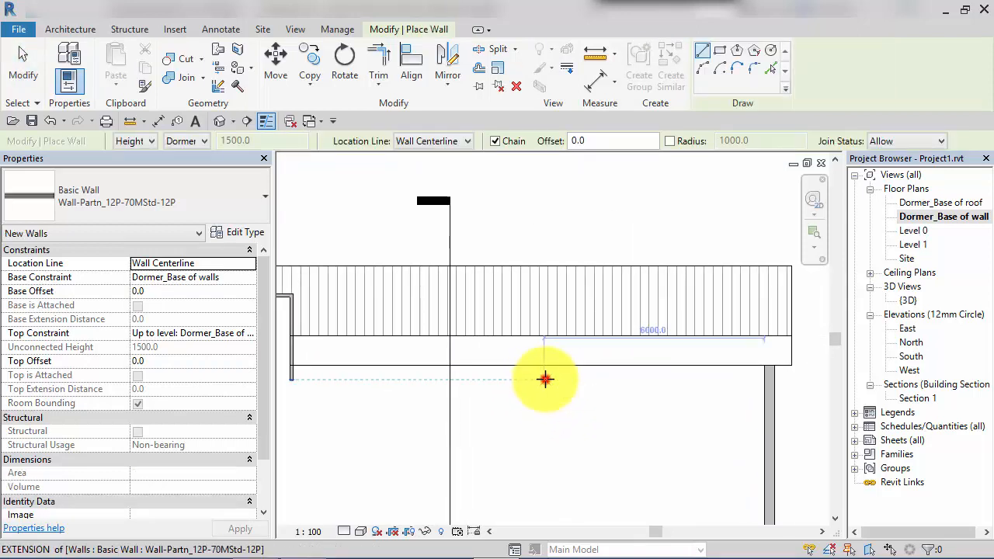
{"action": "left_click", "coordinate": [544, 379]}
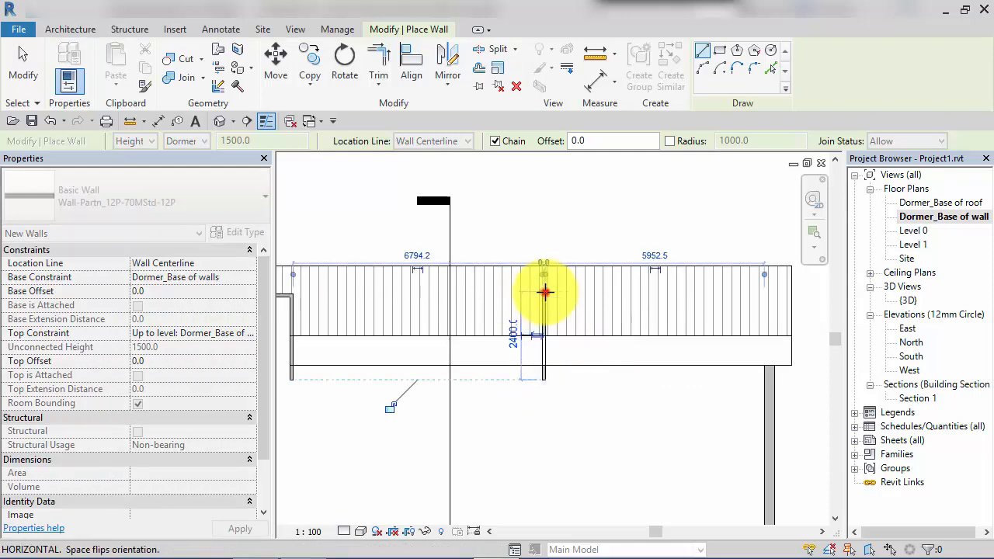
{"action": "left_click", "coordinate": [544, 292]}
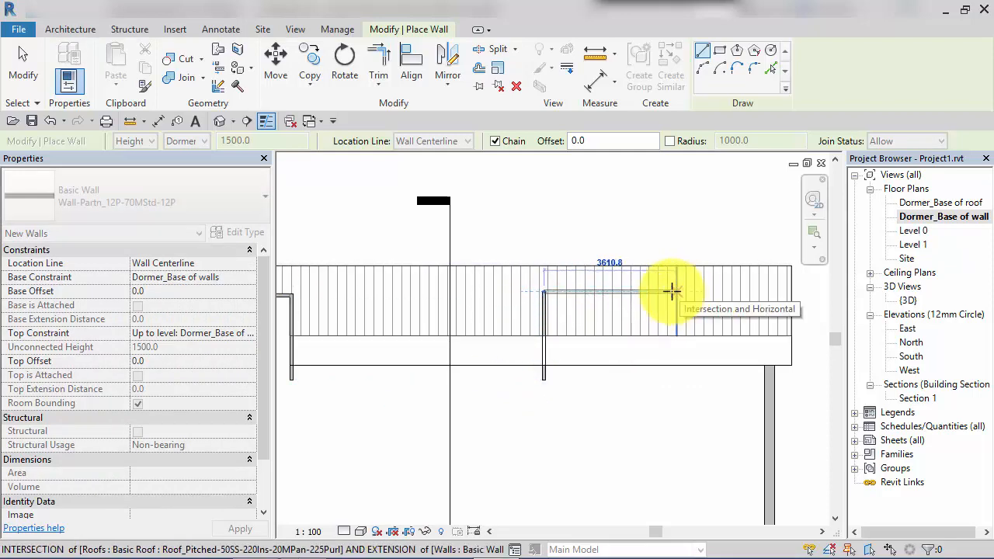
{"action": "left_click", "coordinate": [641, 292]}
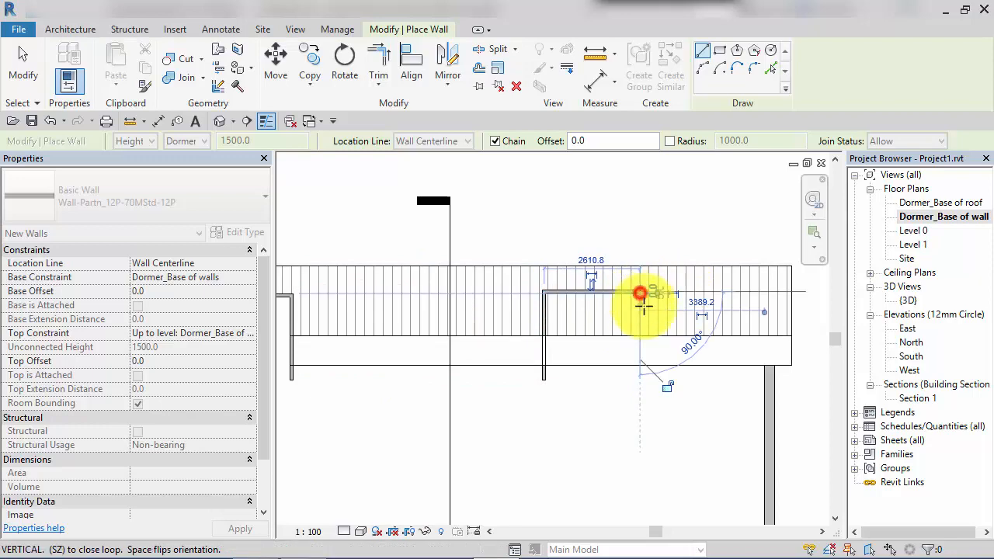
{"action": "left_click", "coordinate": [640, 386]}
{"action": "key", "text": "Escape"}
{"action": "key", "text": "Escape"}
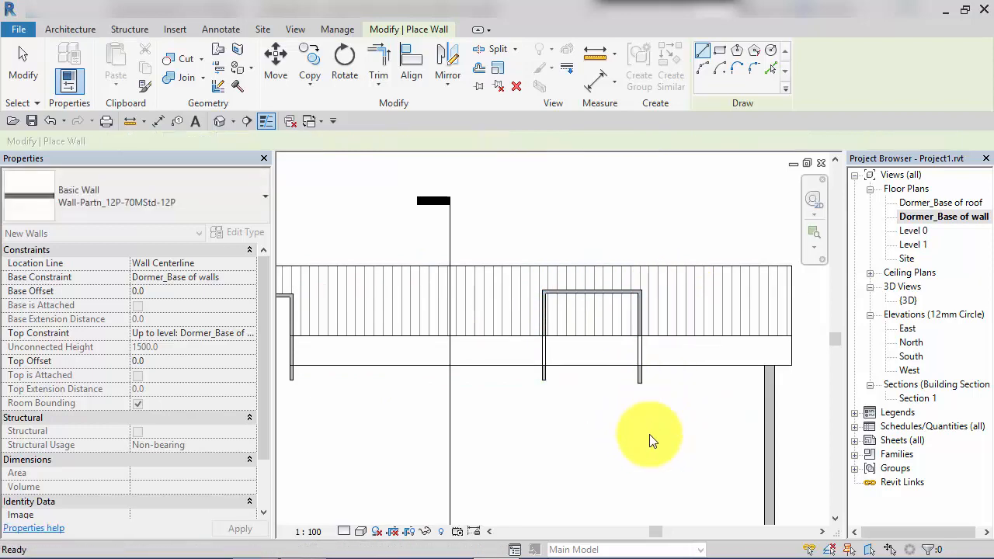
Select a side wall of the new dormer and check its base and top level constraints.
{"action": "scroll", "coordinate": [650, 431], "scroll_direction": "down", "scroll_amount": 2}
{"action": "middle_click_drag", "start_coordinate": [666, 430], "coordinate": [657, 387]}
{"action": "left_click", "coordinate": [574, 360]}
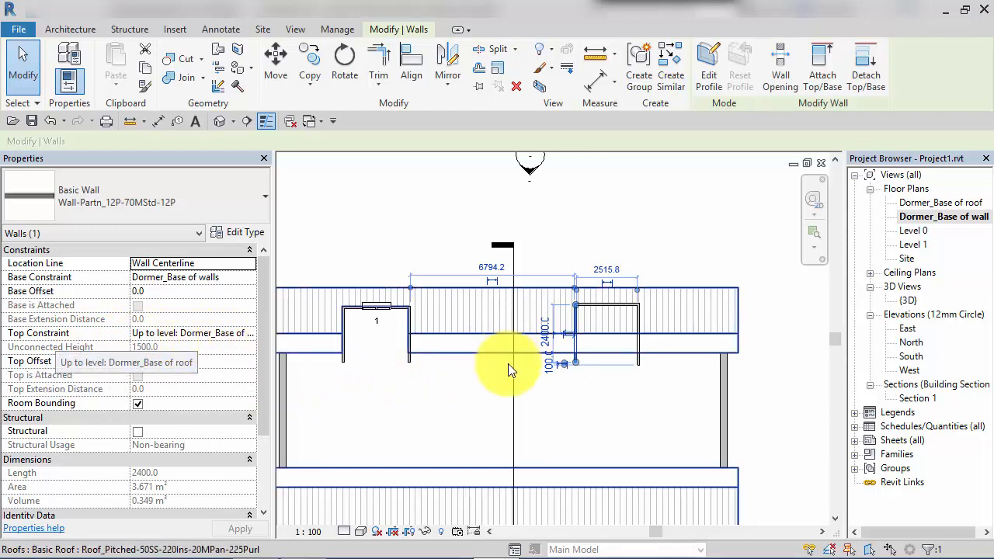
{"action": "middle_click_drag", "start_coordinate": [683, 422], "coordinate": [639, 442]}
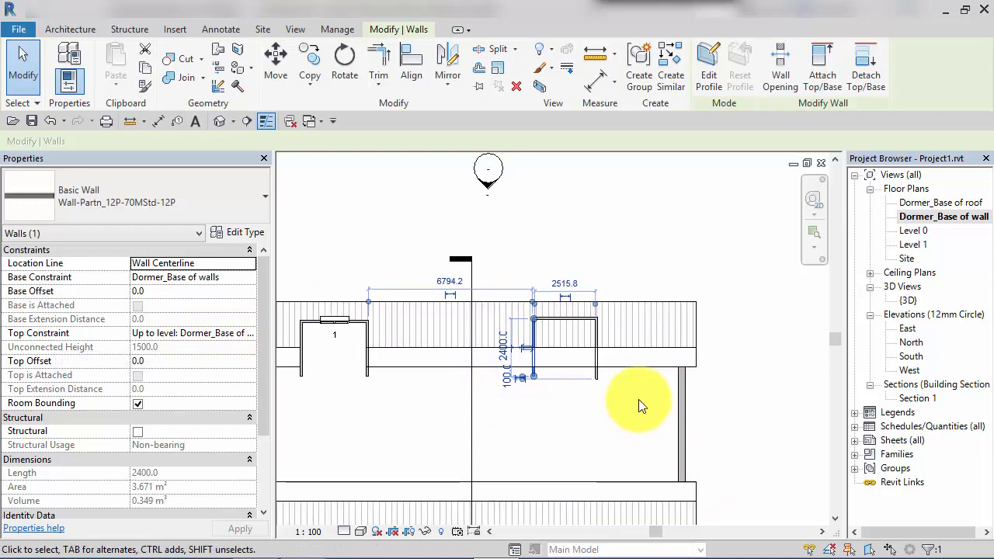
{"action": "left_click", "coordinate": [626, 399]}
{"action": "middle_click_drag", "start_coordinate": [650, 409], "coordinate": [642, 412]}
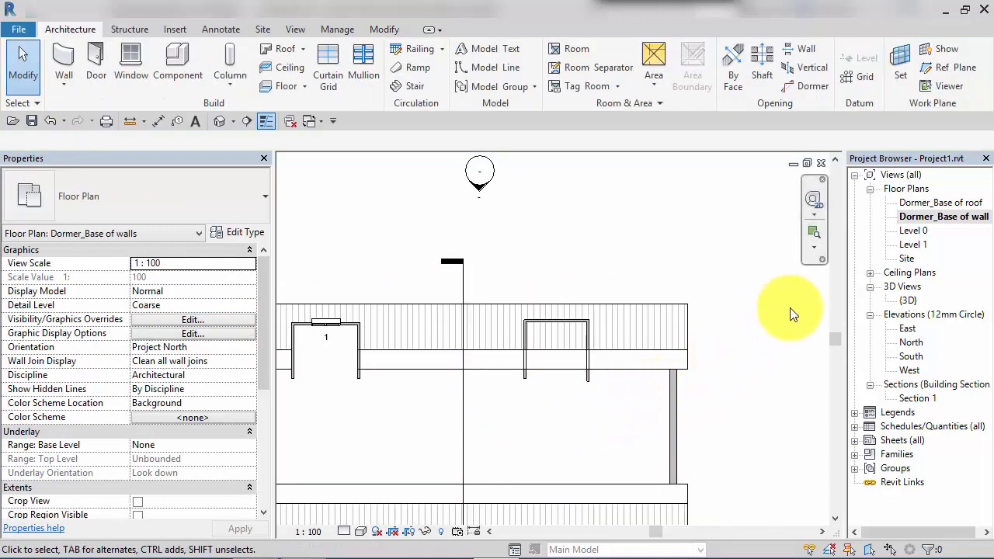
Open the Dormer_Base of roof floor plan and bring the new dormer walls into view.
{"action": "double_click", "coordinate": [926, 203]}
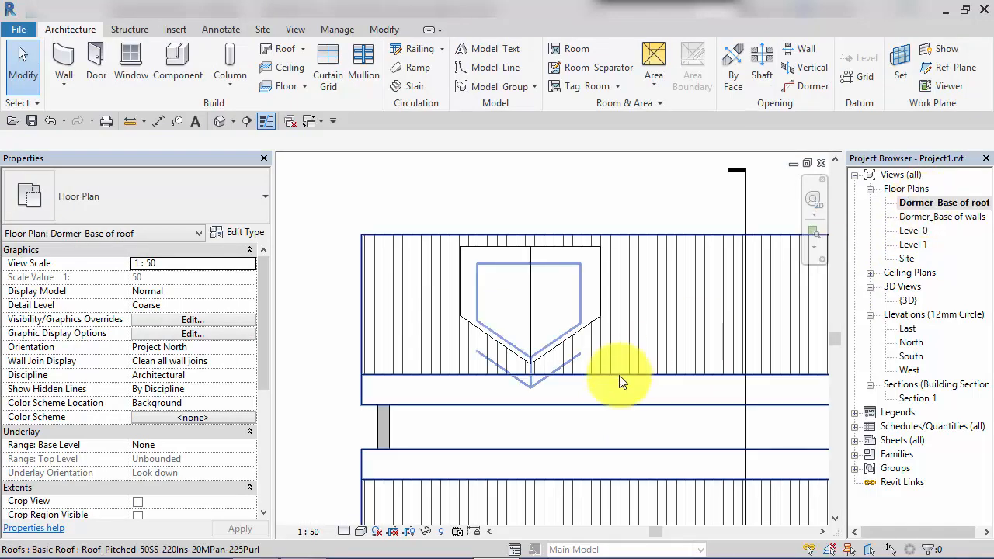
{"action": "scroll", "coordinate": [749, 400], "scroll_direction": "down", "scroll_amount": 3}
{"action": "mouse_move", "coordinate": [754, 404]}
{"action": "middle_mouse_down"}
{"action": "mouse_move", "coordinate": [536, 361]}
{"action": "mouse_move", "coordinate": [577, 378]}
{"action": "mouse_move", "coordinate": [612, 435]}
{"action": "middle_mouse_up"}
{"action": "scroll", "coordinate": [542, 332], "scroll_direction": "up", "scroll_amount": 2}
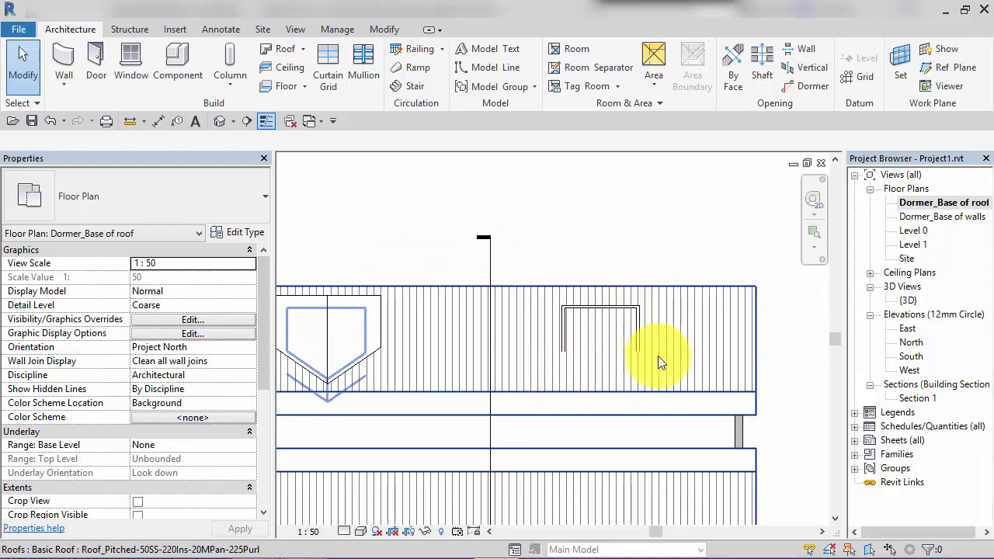
{"action": "middle_click_drag", "start_coordinate": [658, 358], "coordinate": [700, 336]}
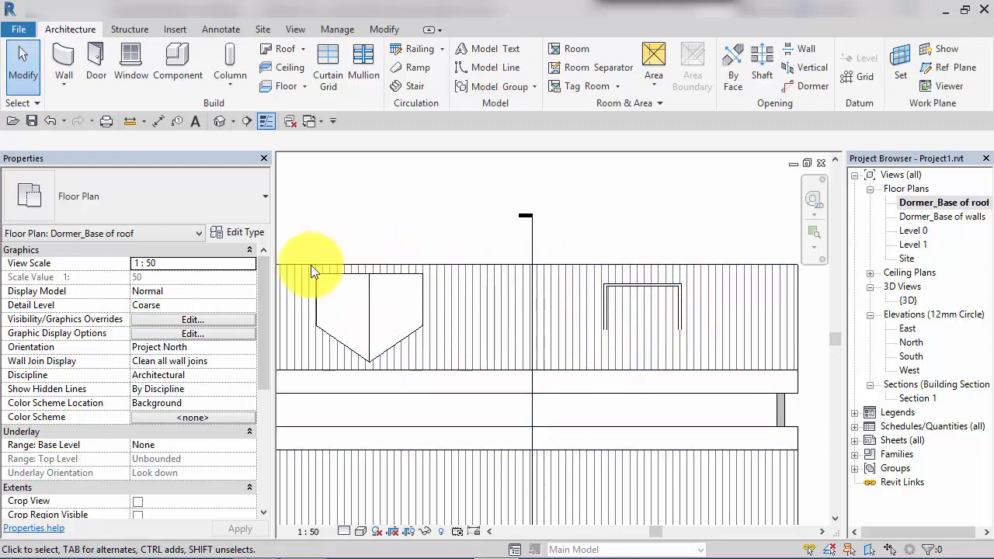
Set the plan's view range bottom and view depth to Associated Level (Dormer_Base of roof) and apply it.
{"action": "left_click_drag", "start_coordinate": [264, 304], "coordinate": [270, 356]}
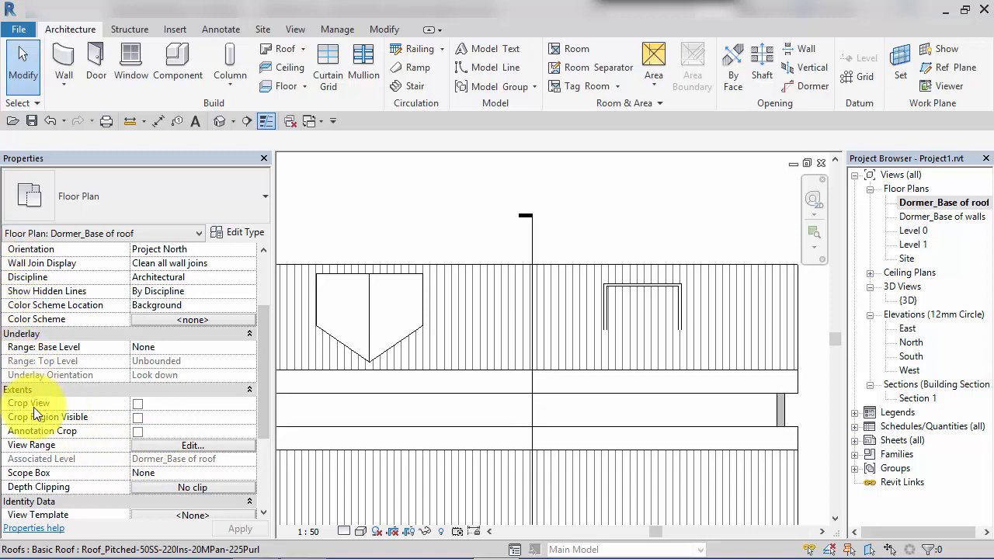
{"action": "left_click", "coordinate": [216, 446]}
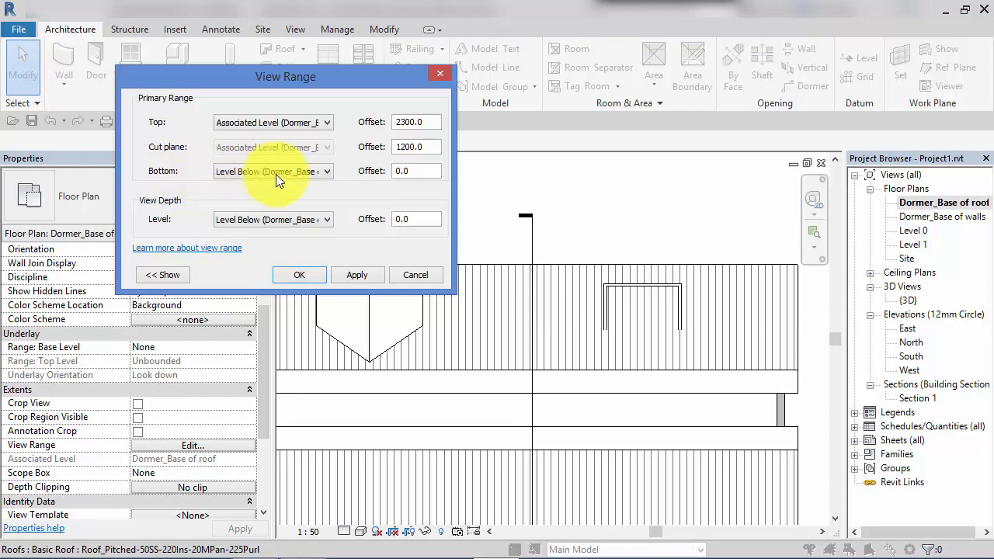
{"action": "left_click", "coordinate": [326, 172]}
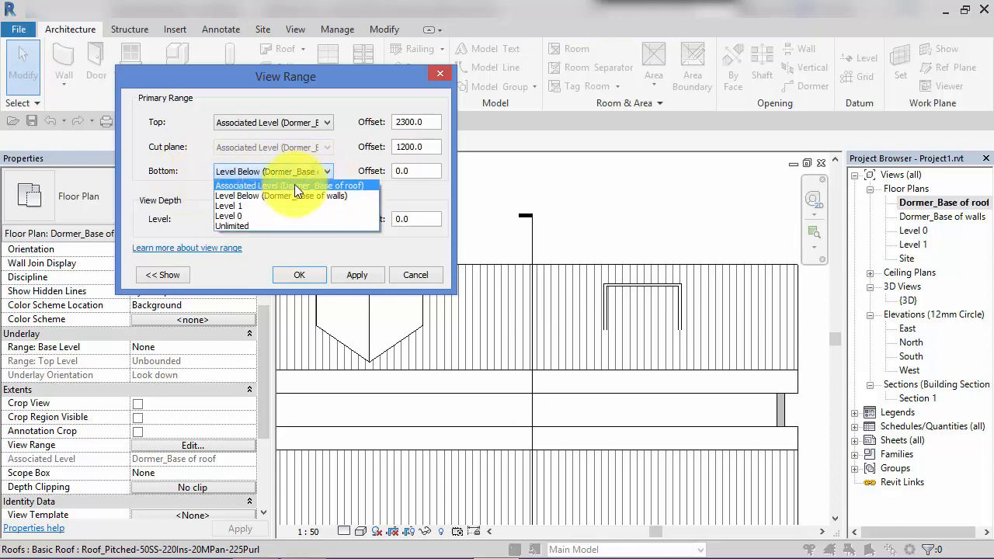
{"action": "left_click", "coordinate": [291, 185]}
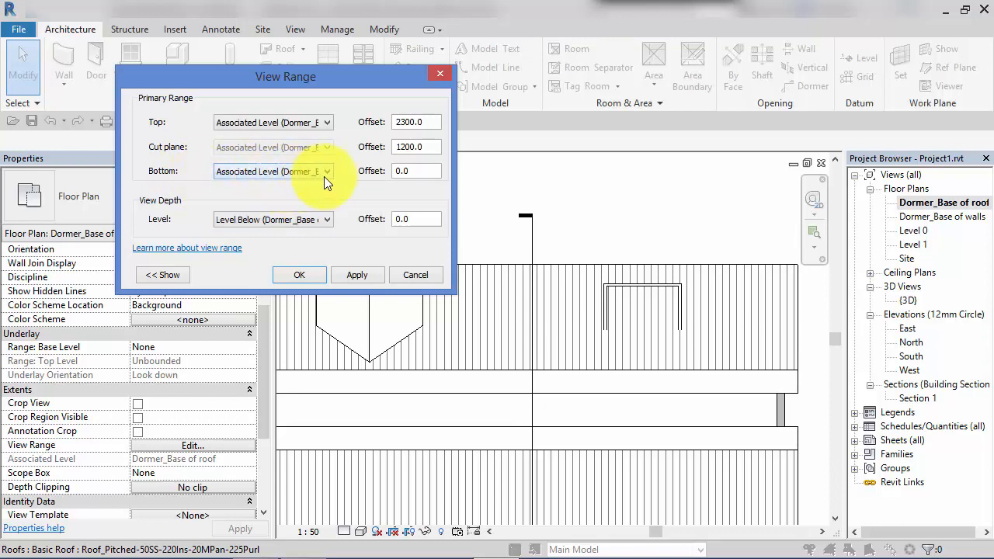
{"action": "left_click", "coordinate": [314, 218]}
{"action": "left_click", "coordinate": [244, 235]}
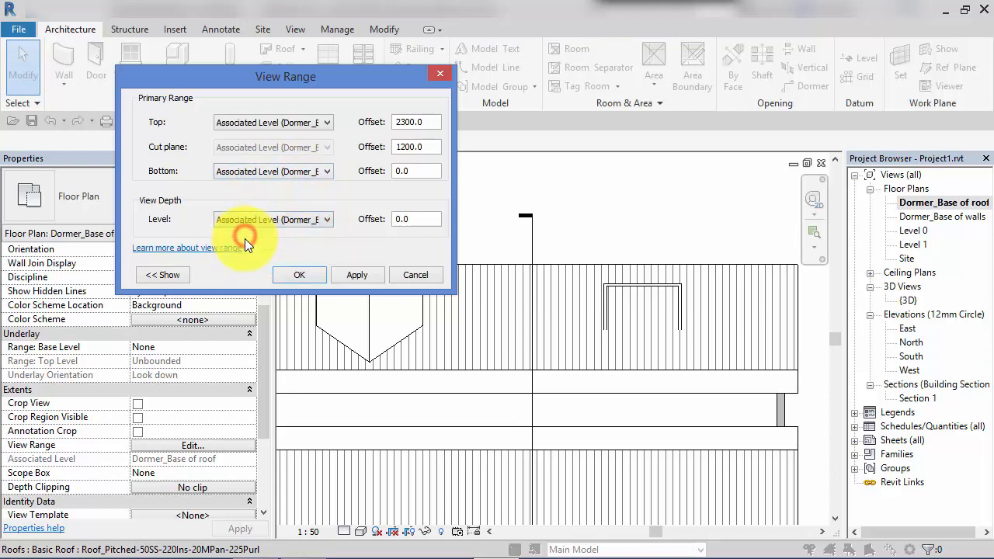
{"action": "left_click", "coordinate": [343, 273]}
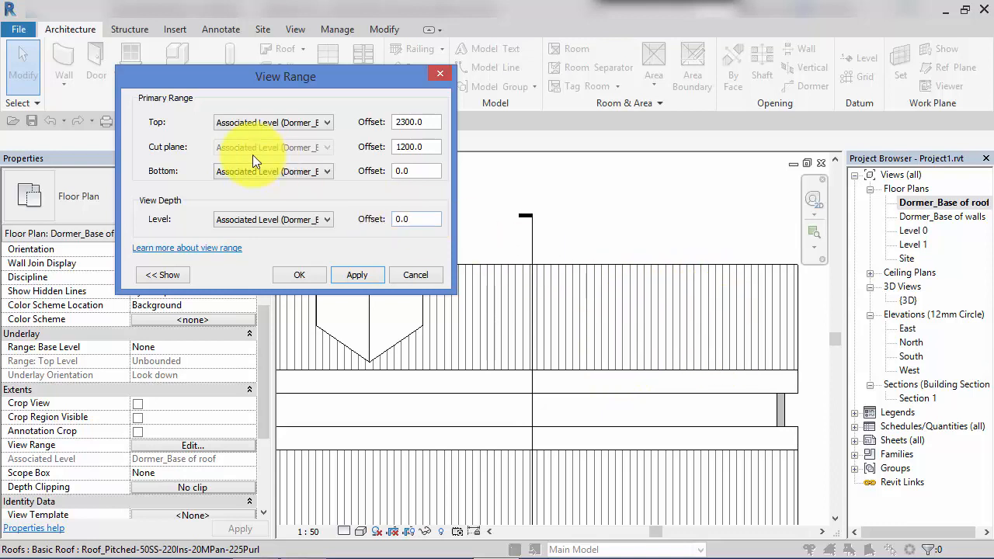
Return the view range's bottom and view depth to Level Below (Dormer_Base of walls) and accept the settings.
{"action": "left_click", "coordinate": [293, 171]}
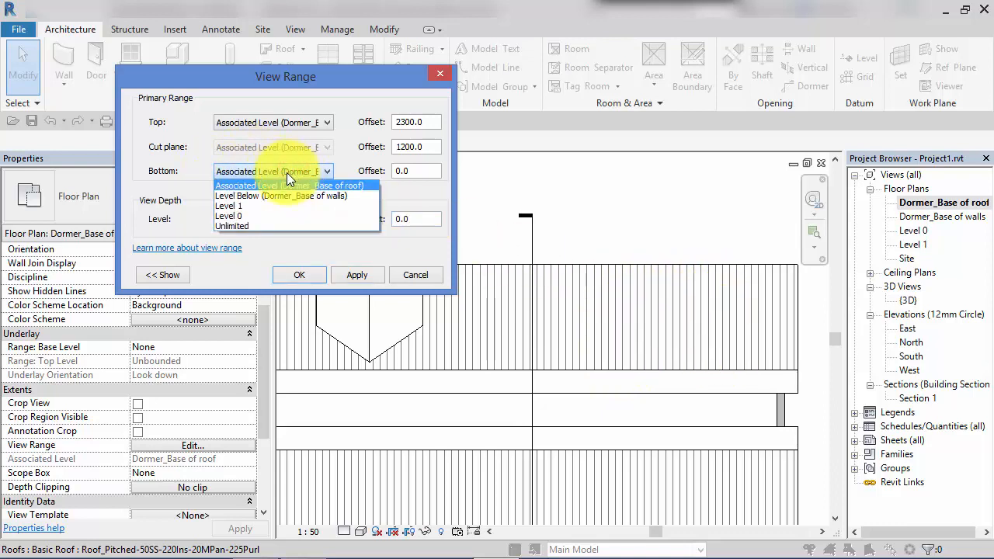
{"action": "left_click", "coordinate": [235, 195]}
{"action": "left_click", "coordinate": [235, 221]}
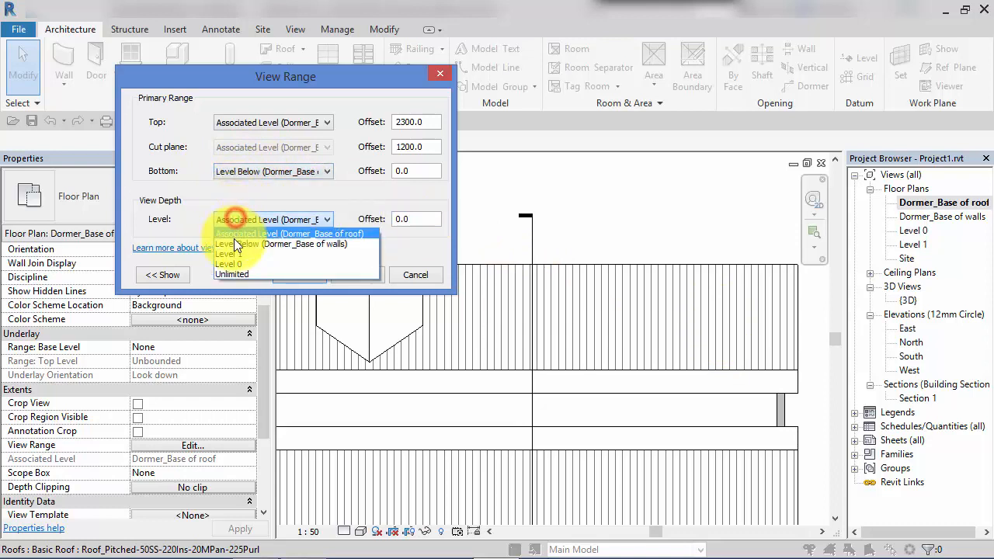
{"action": "left_click", "coordinate": [235, 243]}
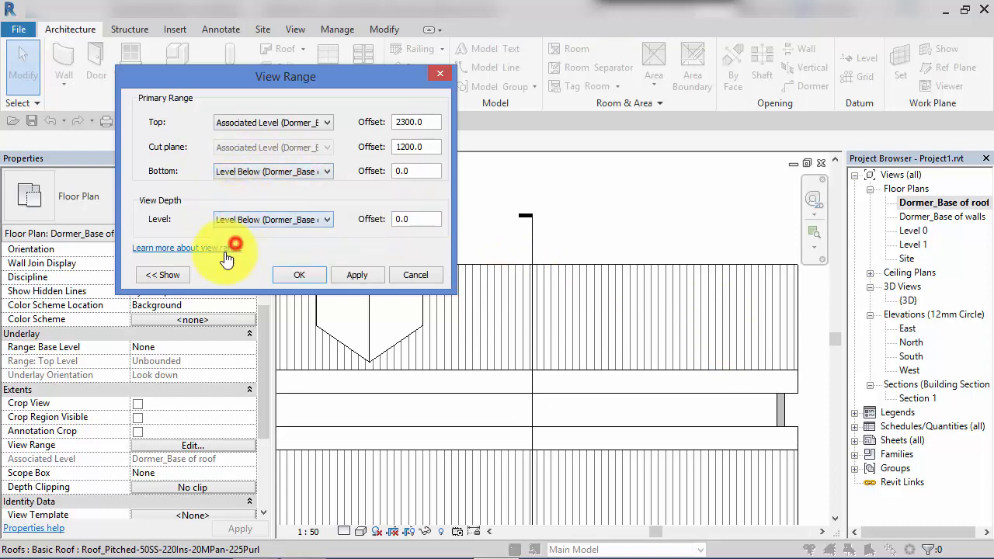
{"action": "left_click", "coordinate": [279, 276]}
Start a roof by footprint and create slope-defining lines from the new dormer's two side walls and front wall with a 450 mm overhang.
{"action": "scroll", "coordinate": [642, 299], "scroll_direction": "up", "scroll_amount": 4}
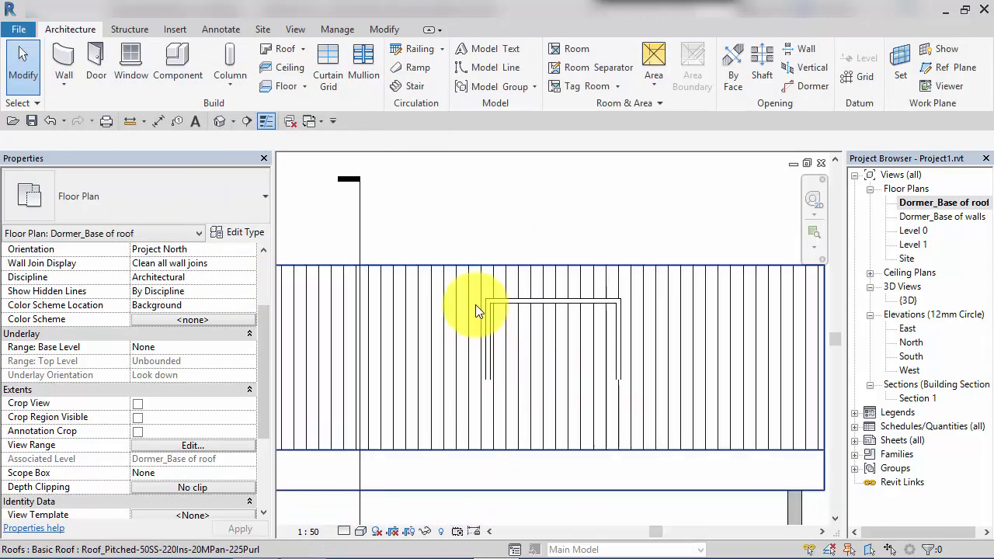
{"action": "scroll", "coordinate": [621, 315], "scroll_direction": "down", "scroll_amount": 2}
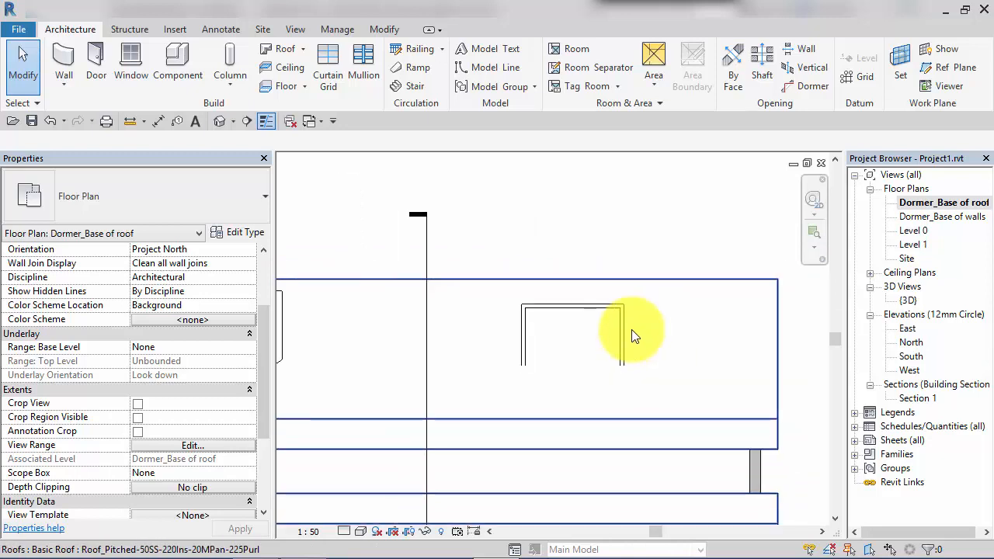
{"action": "middle_click_drag", "start_coordinate": [619, 352], "coordinate": [665, 322]}
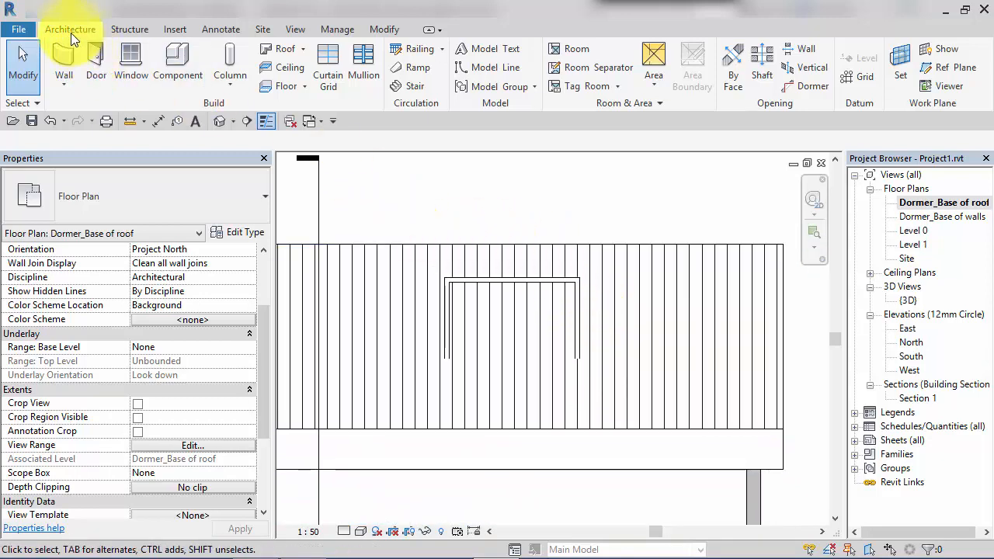
{"action": "left_click", "coordinate": [306, 51]}
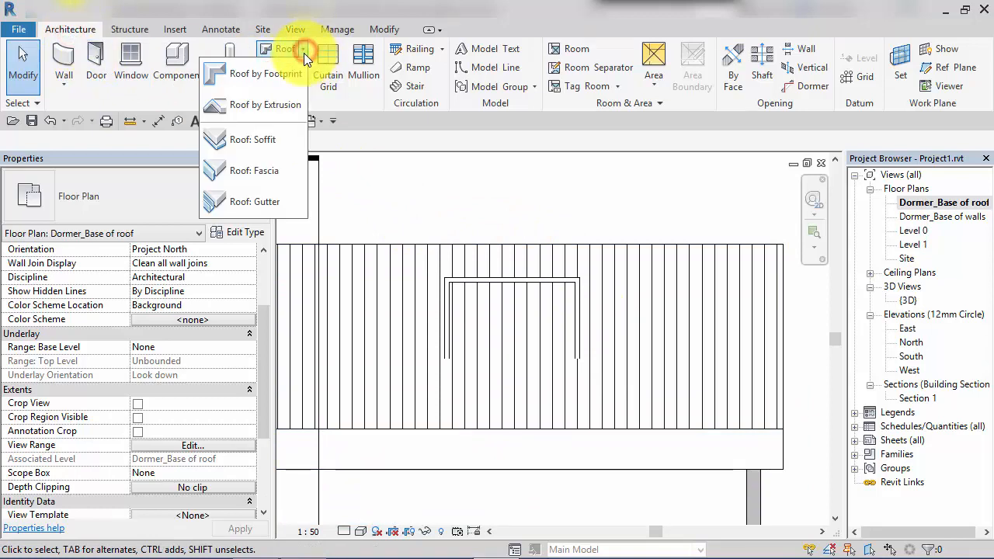
{"action": "left_click", "coordinate": [291, 74]}
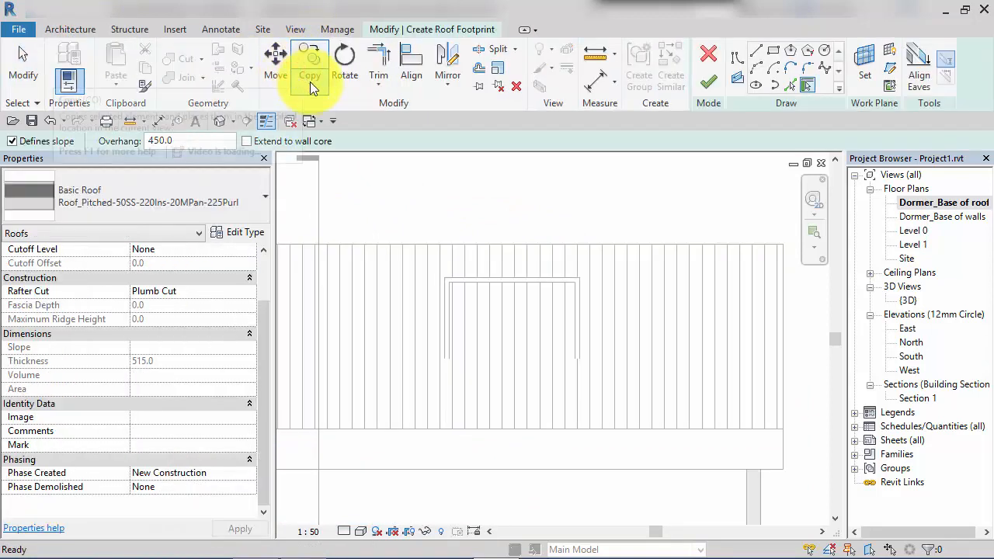
{"action": "left_click", "coordinate": [805, 86]}
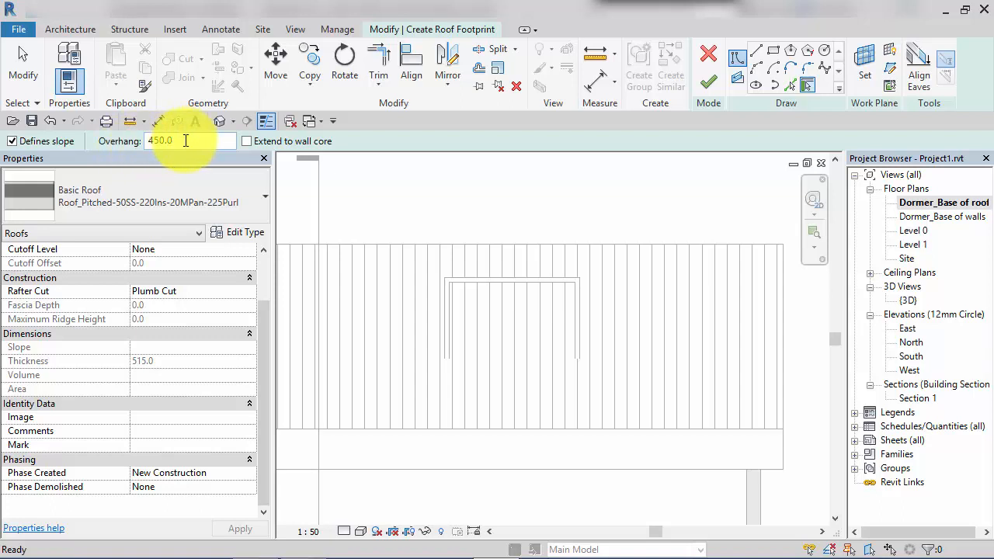
{"action": "scroll", "coordinate": [448, 314], "scroll_direction": "up", "scroll_amount": 1}
{"action": "left_click", "coordinate": [445, 313]}
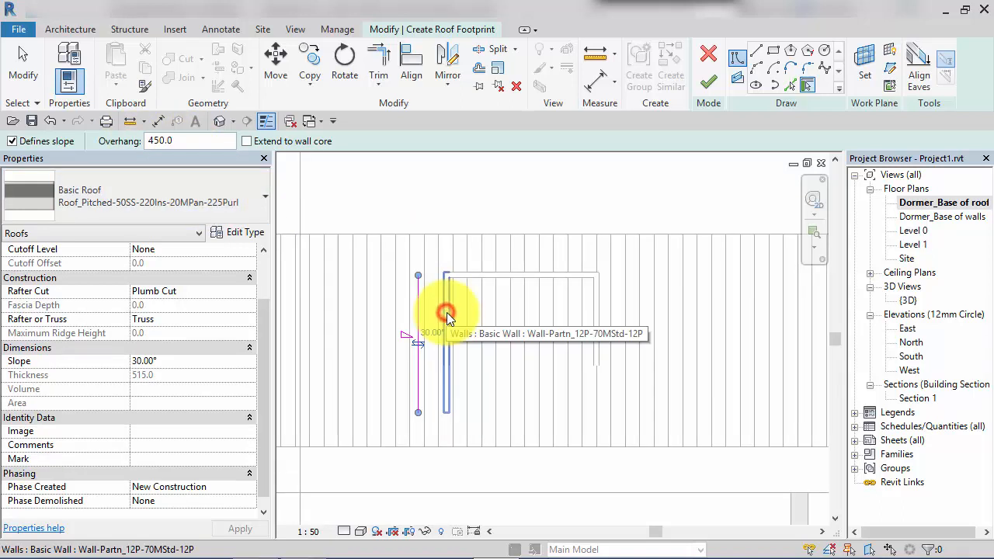
{"action": "left_click", "coordinate": [600, 306]}
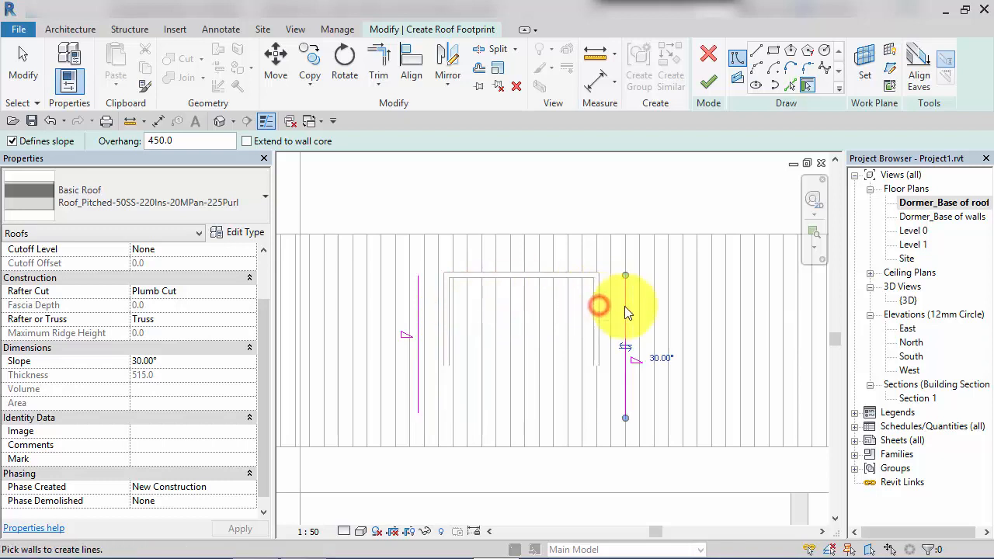
{"action": "left_click", "coordinate": [480, 272]}
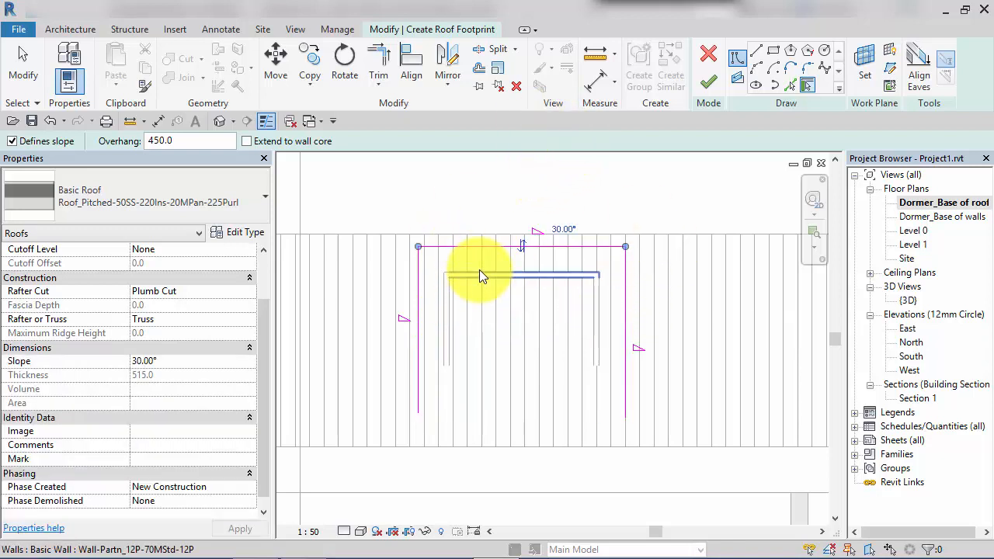
Close the roof footprint with a straight line about 3606 mm long joining the open ends of the two side lines.
{"action": "left_click", "coordinate": [757, 52]}
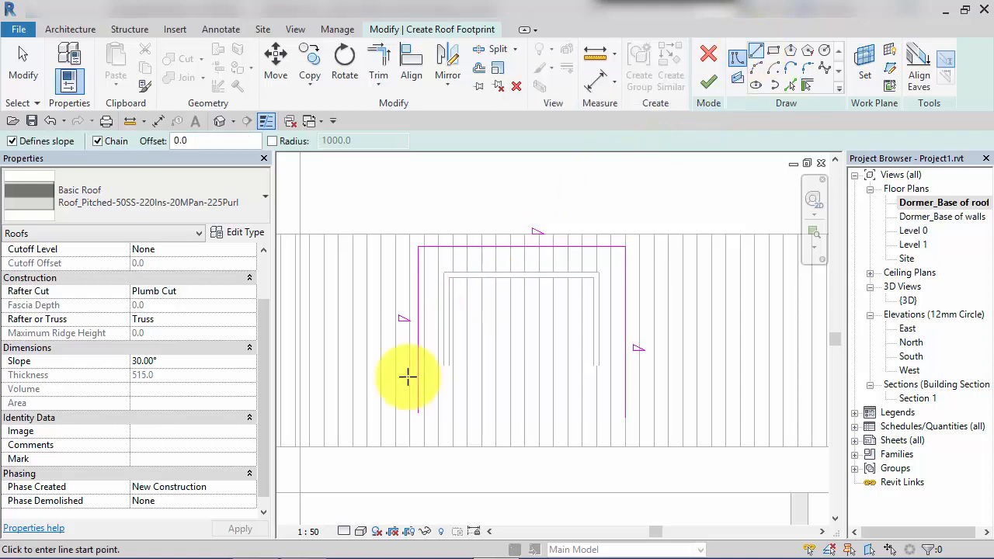
{"action": "left_click", "coordinate": [418, 412]}
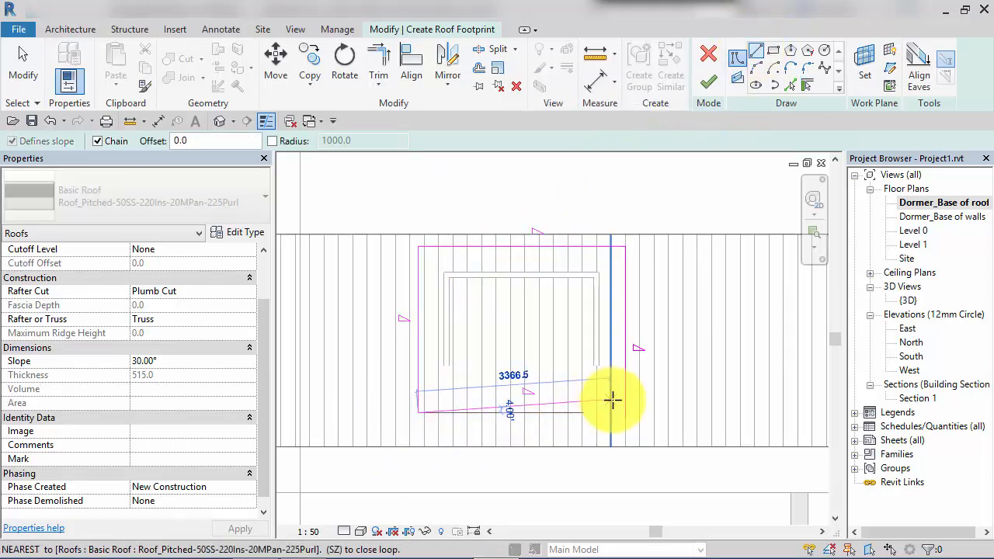
{"action": "left_click", "coordinate": [625, 414]}
{"action": "key", "text": "Escape"}
{"action": "key", "text": "Escape"}
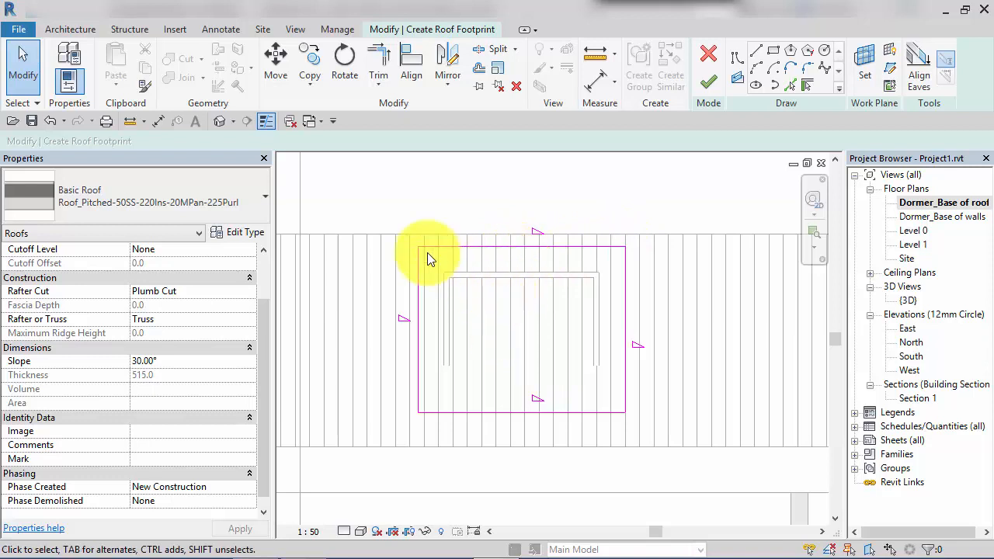
Turn off the roof slope definition for the front footprint line and the opposite closing line.
{"action": "left_click", "coordinate": [503, 246]}
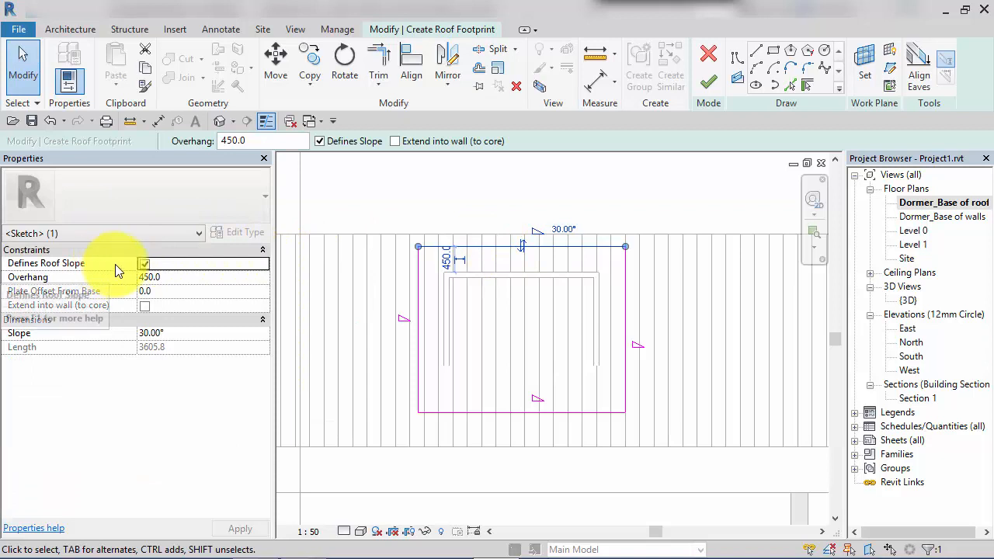
{"action": "left_click", "coordinate": [145, 265]}
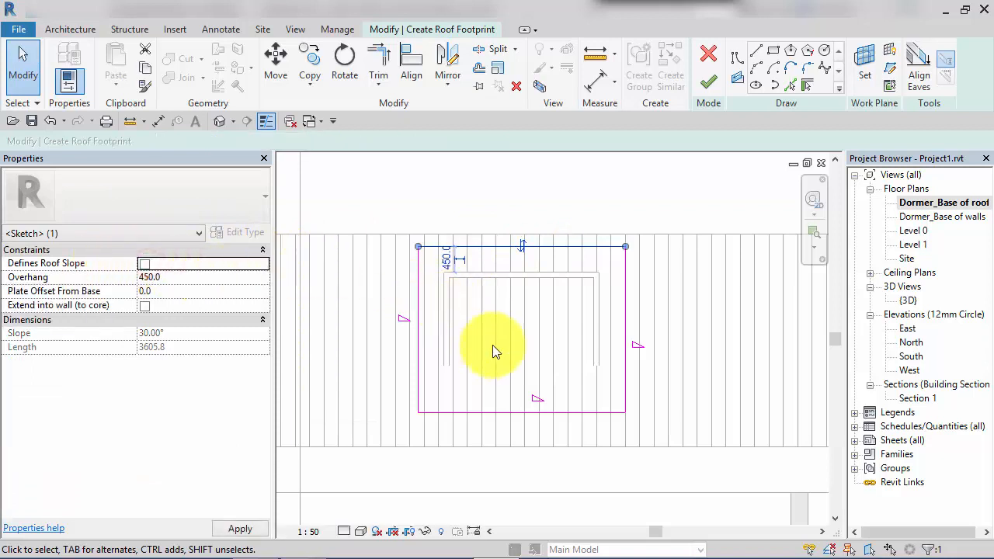
{"action": "left_click", "coordinate": [516, 414]}
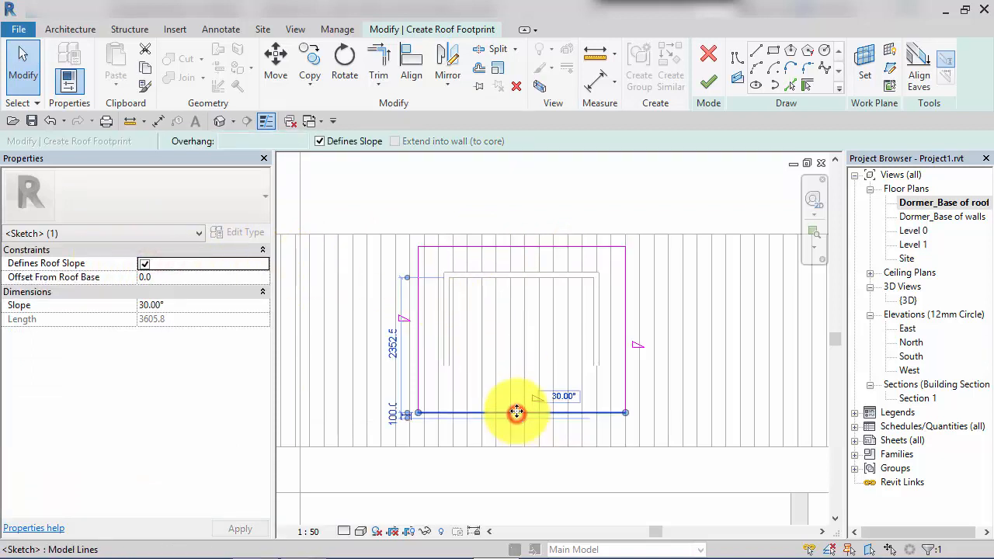
{"action": "left_click", "coordinate": [145, 265]}
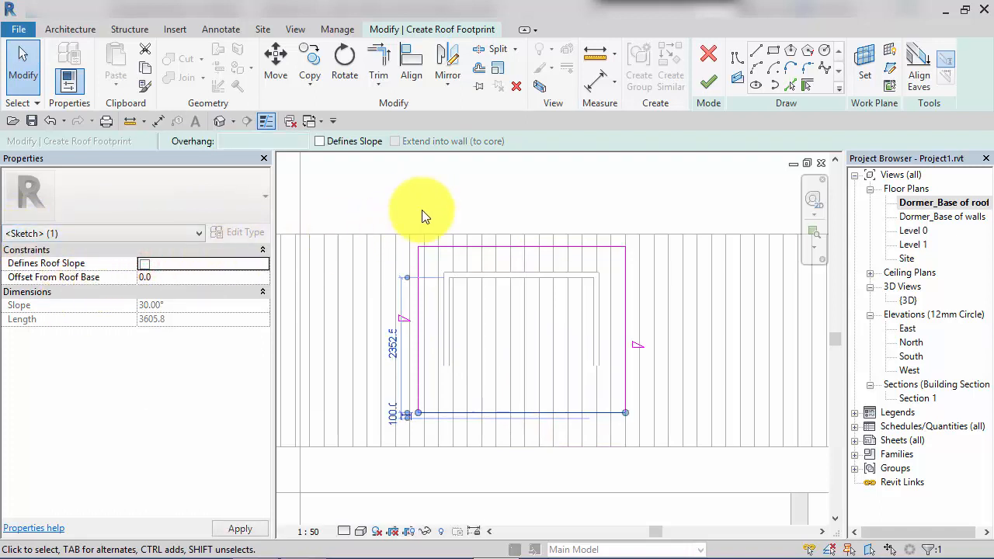
Finish the footprint sketch to create the second dormer's gable roof, and clear the selection.
{"action": "middle_click_drag", "start_coordinate": [424, 215], "coordinate": [450, 196]}
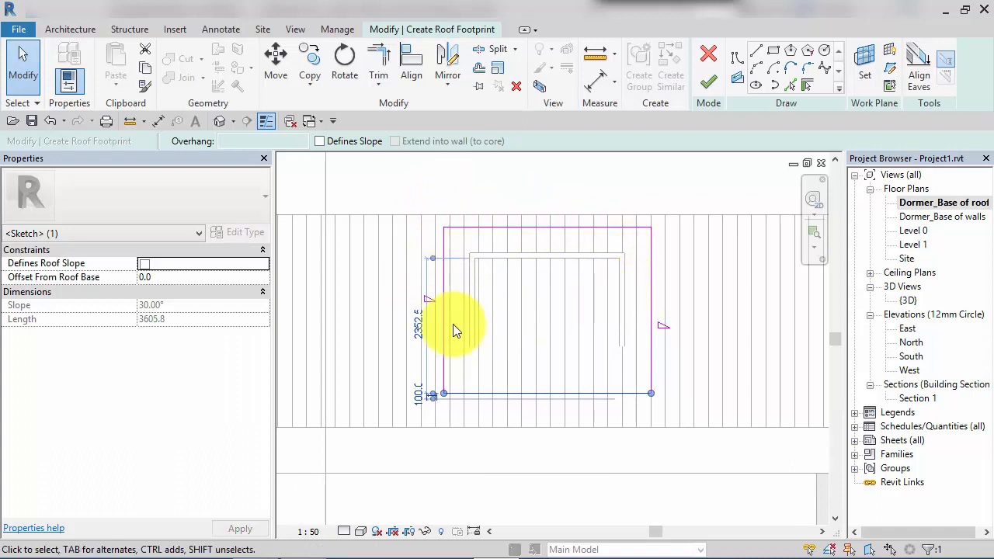
{"action": "scroll", "coordinate": [459, 222], "scroll_direction": "down", "scroll_amount": 2}
{"action": "middle_click_drag", "start_coordinate": [459, 222], "coordinate": [506, 207]}
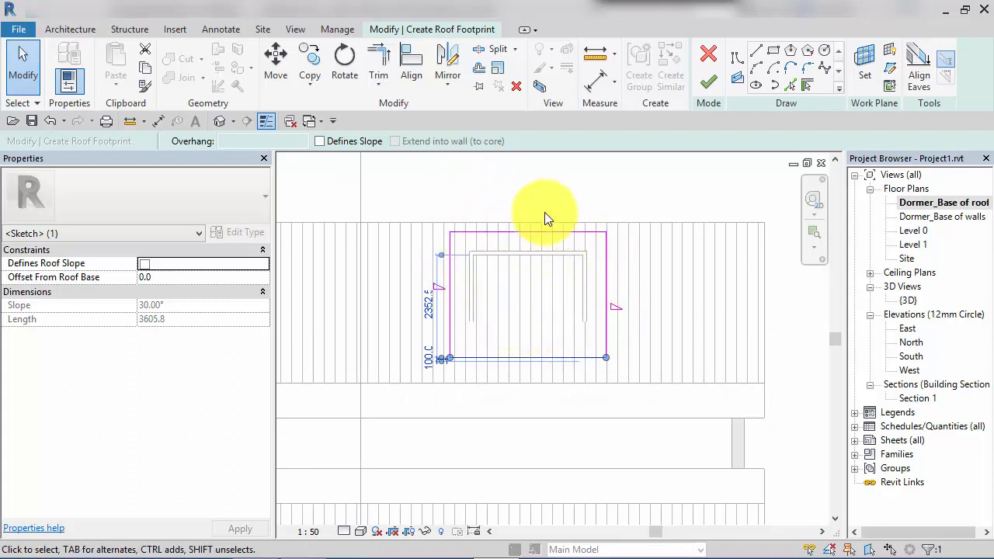
{"action": "scroll", "coordinate": [544, 215], "scroll_direction": "down", "scroll_amount": 1}
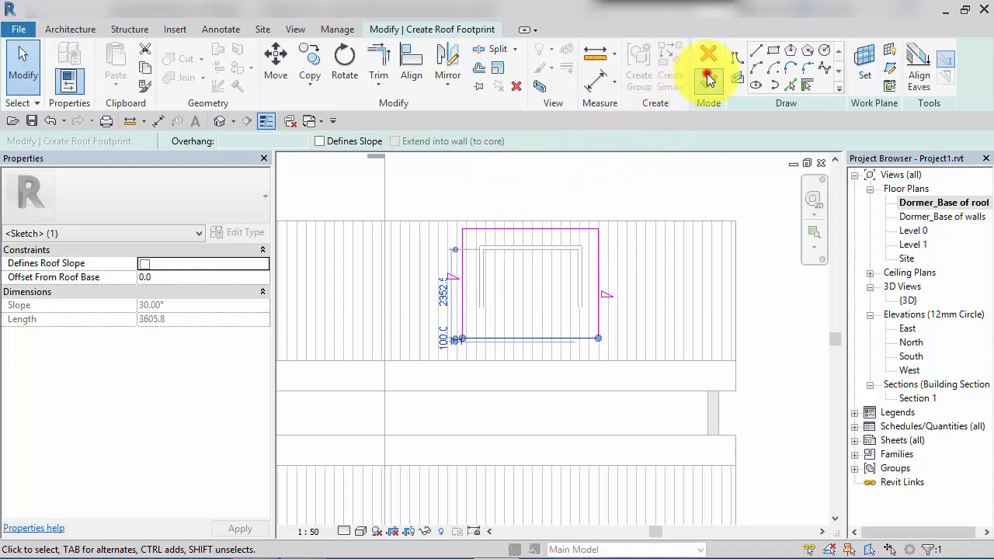
{"action": "left_click", "coordinate": [707, 74]}
{"action": "left_click", "coordinate": [672, 171]}
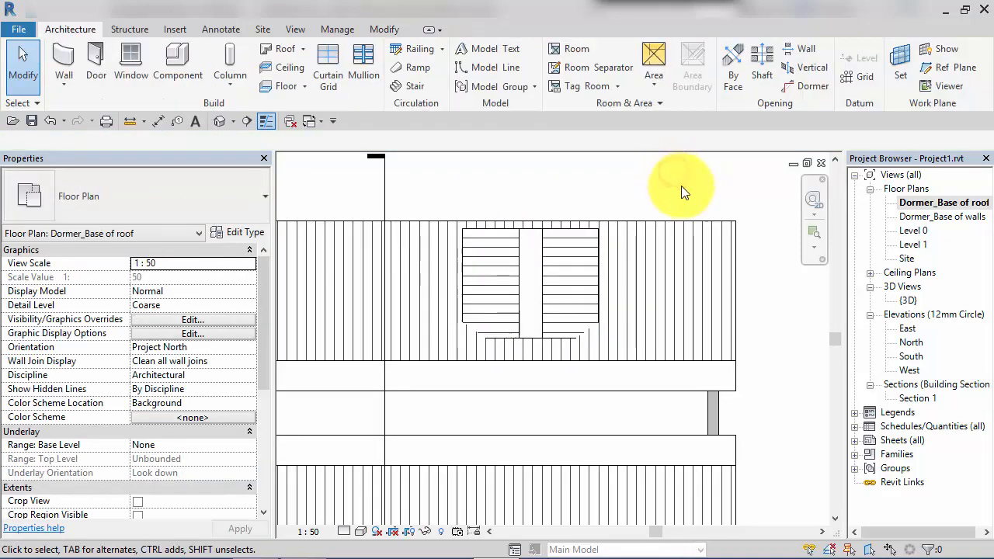
In the {3D} view, change the new dormer roof's type to Roof_Generic-125mm and deselect it.
{"action": "double_click", "coordinate": [909, 301]}
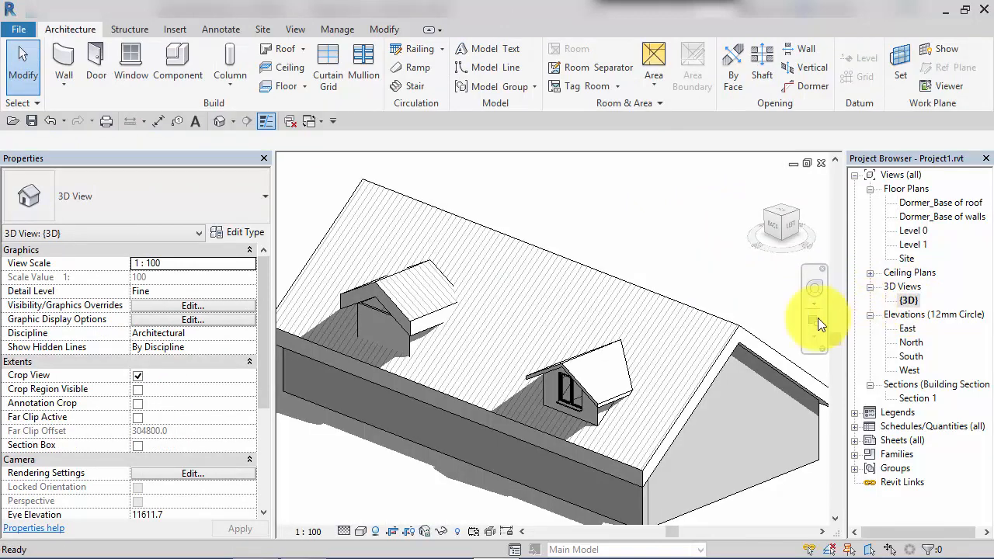
{"action": "scroll", "coordinate": [684, 218], "scroll_direction": "down", "scroll_amount": 3}
{"action": "scroll", "coordinate": [705, 233], "scroll_direction": "up", "scroll_amount": 4}
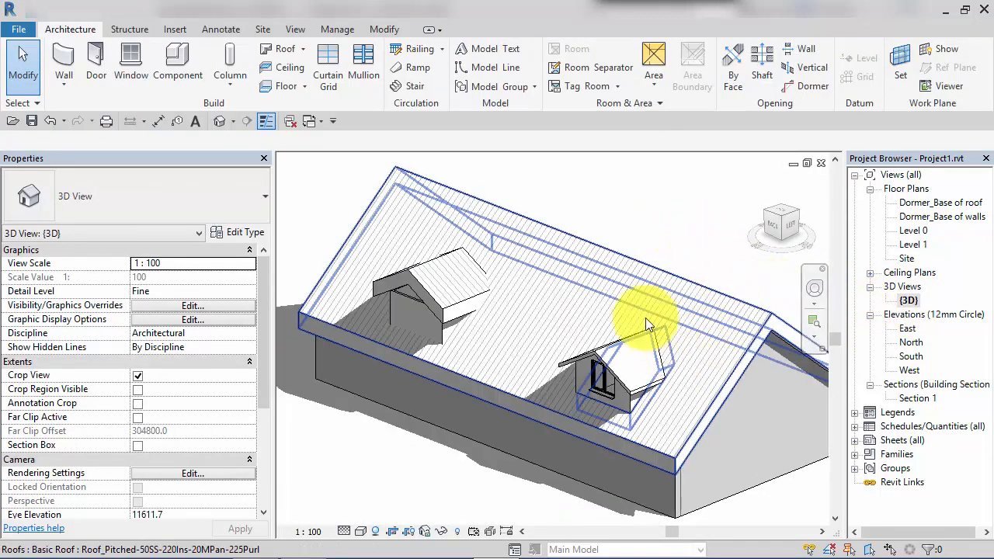
{"action": "left_click", "coordinate": [436, 298]}
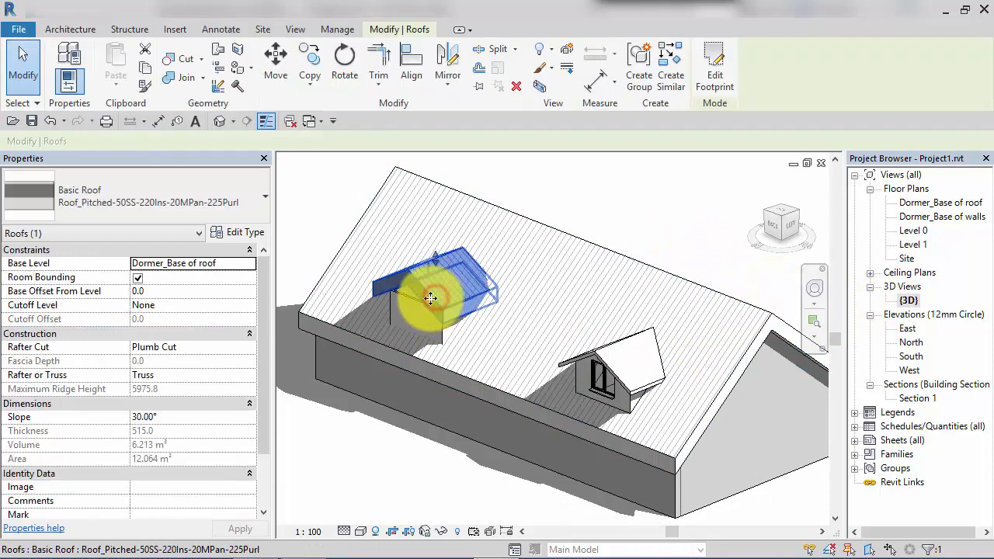
{"action": "left_click", "coordinate": [229, 211]}
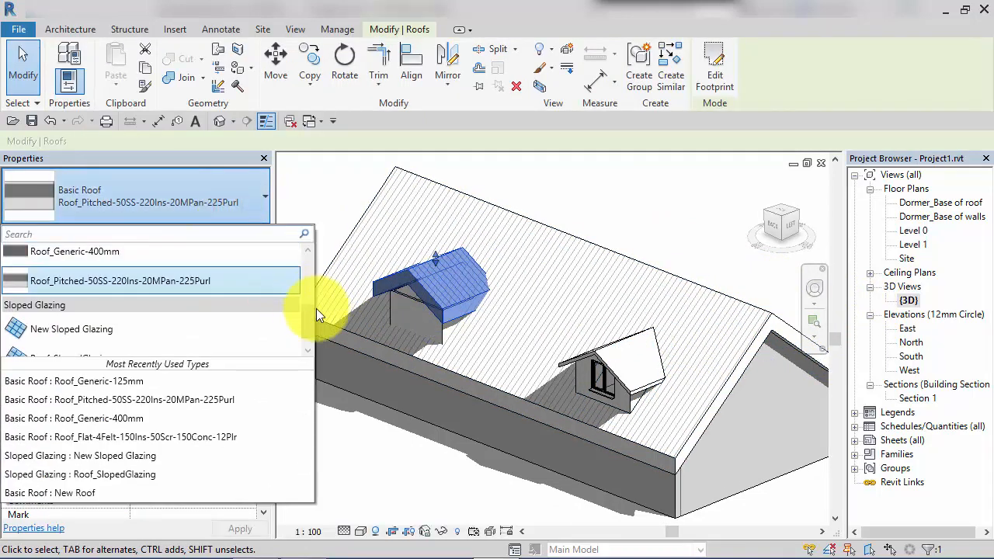
{"action": "left_click_drag", "start_coordinate": [308, 320], "coordinate": [296, 299]}
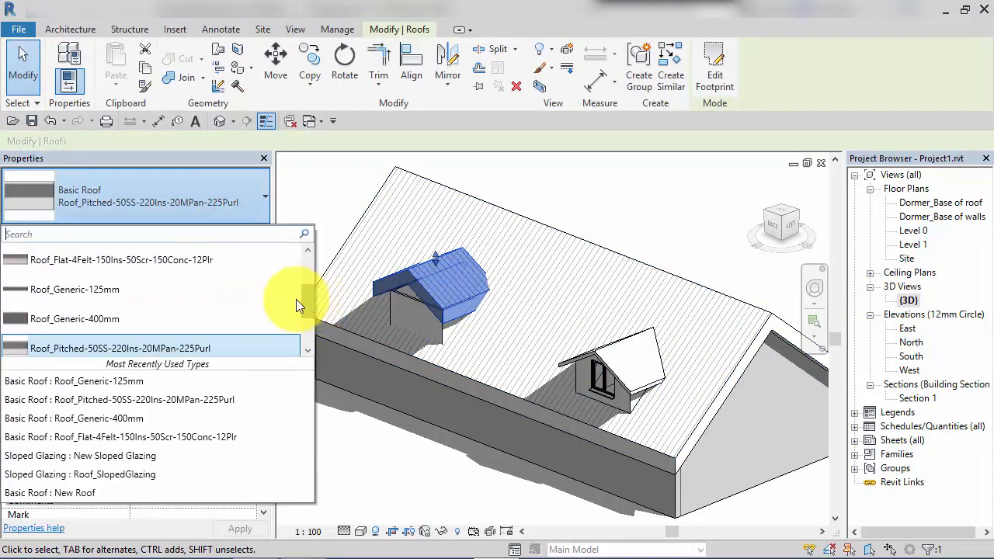
{"action": "left_click", "coordinate": [154, 291]}
{"action": "left_click", "coordinate": [575, 201]}
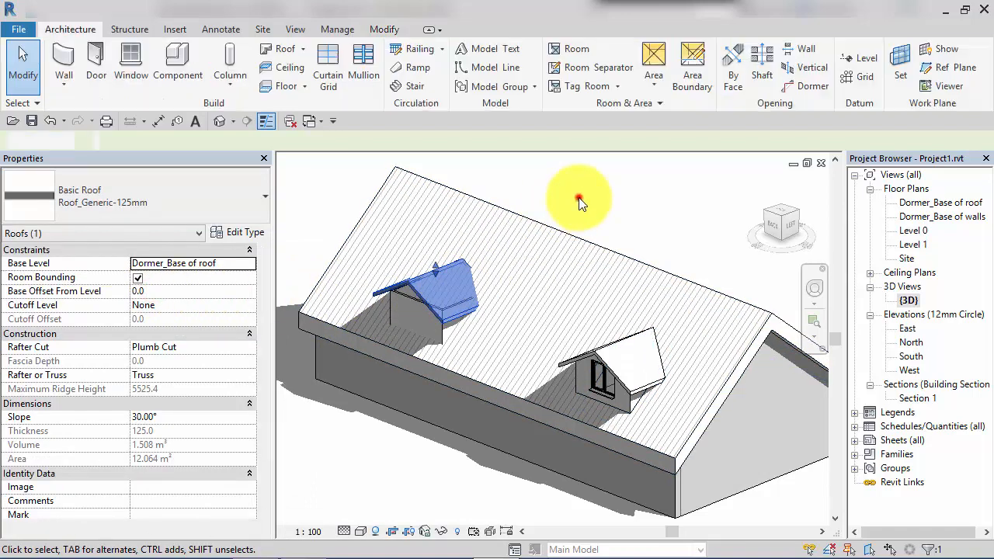
Examine from the side where the back end of the new dormer roof meets the main pitched roof.
{"action": "scroll", "coordinate": [482, 203], "scroll_direction": "up", "scroll_amount": 3}
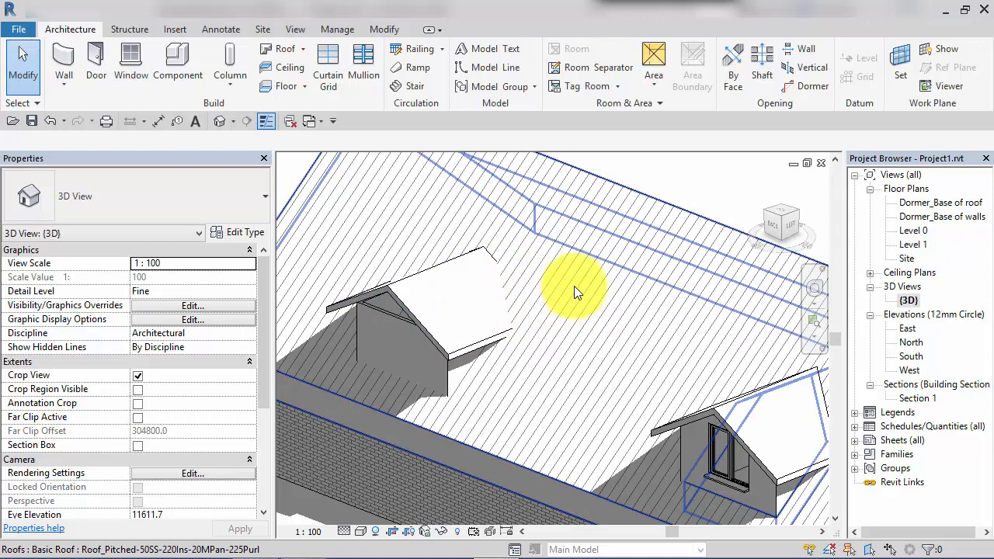
{"action": "scroll", "coordinate": [588, 252], "scroll_direction": "down", "scroll_amount": 1}
{"action": "middle_click_drag", "start_coordinate": [591, 259], "coordinate": [553, 265]}
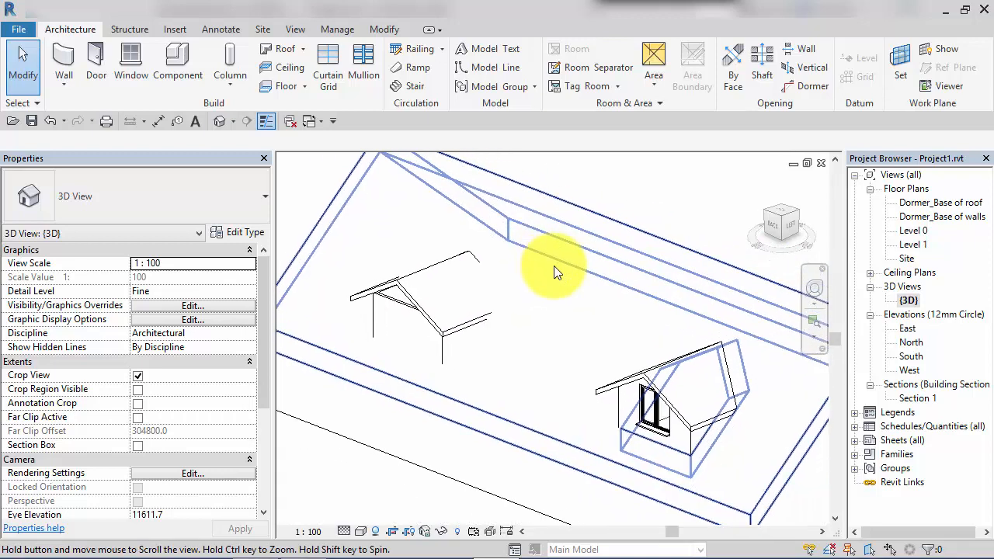
{"action": "left_click", "coordinate": [814, 288]}
{"action": "mouse_move", "coordinate": [756, 352]}
{"action": "left_mouse_down"}
{"action": "mouse_move", "coordinate": [713, 348]}
{"action": "mouse_move", "coordinate": [709, 364]}
{"action": "mouse_move", "coordinate": [652, 371]}
{"action": "mouse_move", "coordinate": [627, 350]}
{"action": "mouse_move", "coordinate": [628, 406]}
{"action": "mouse_move", "coordinate": [575, 216]}
{"action": "left_mouse_up"}
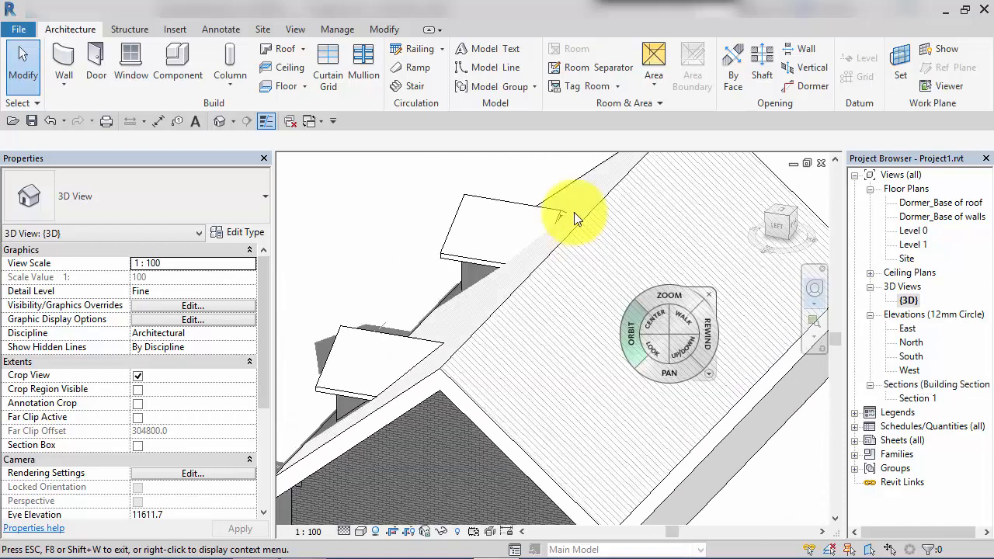
{"action": "key", "text": "Escape"}
{"action": "scroll", "coordinate": [526, 180], "scroll_direction": "up", "scroll_amount": 6}
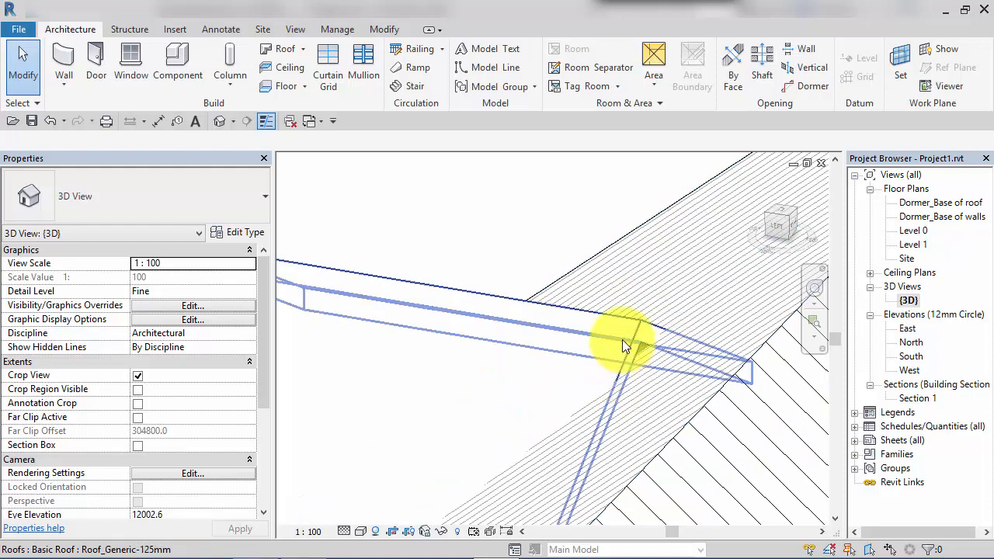
{"action": "scroll", "coordinate": [622, 339], "scroll_direction": "up", "scroll_amount": 3}
{"action": "scroll", "coordinate": [588, 313], "scroll_direction": "down", "scroll_amount": 1}
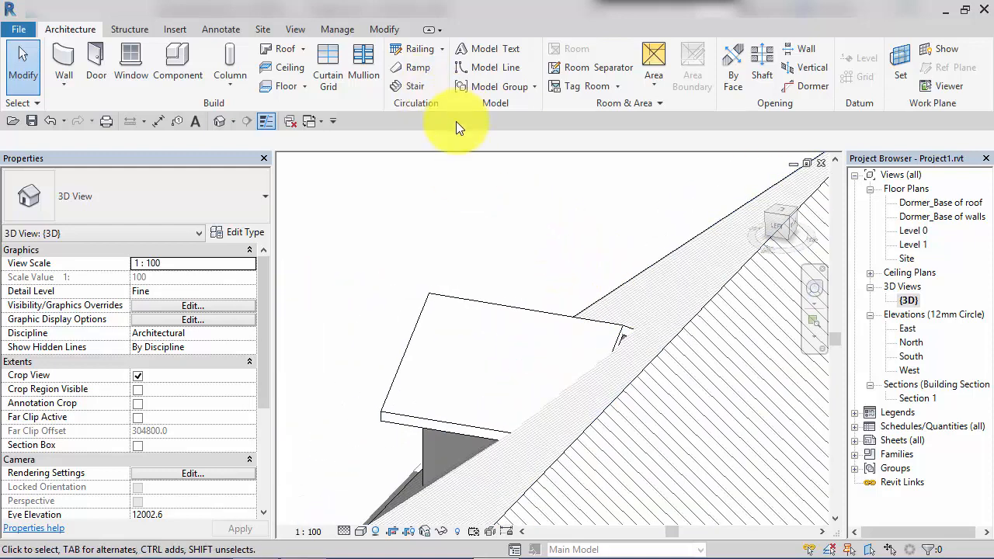
Join the back edge of the new dormer roof to the main pitched roof's face with Join/Unjoin Roof.
{"action": "left_click", "coordinate": [384, 29]}
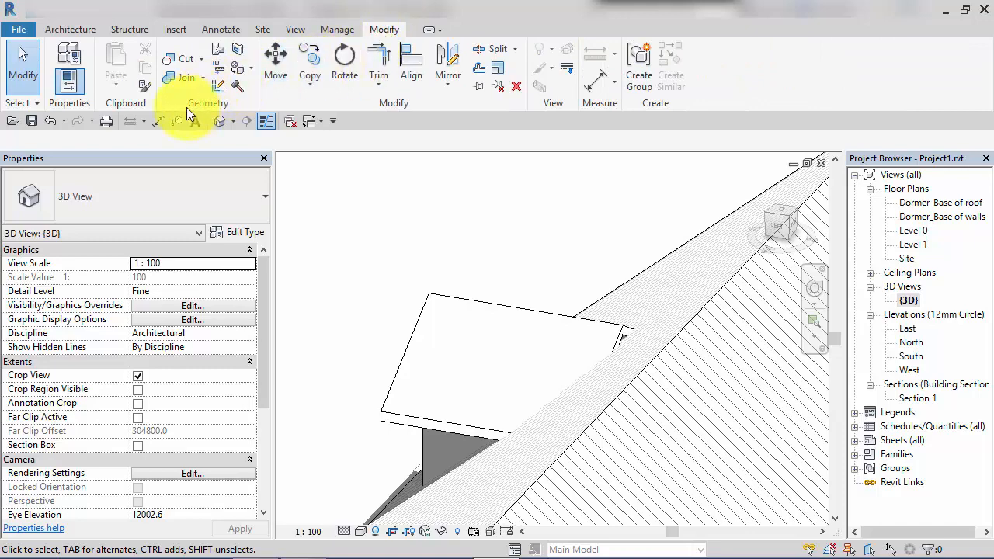
{"action": "left_click", "coordinate": [217, 50]}
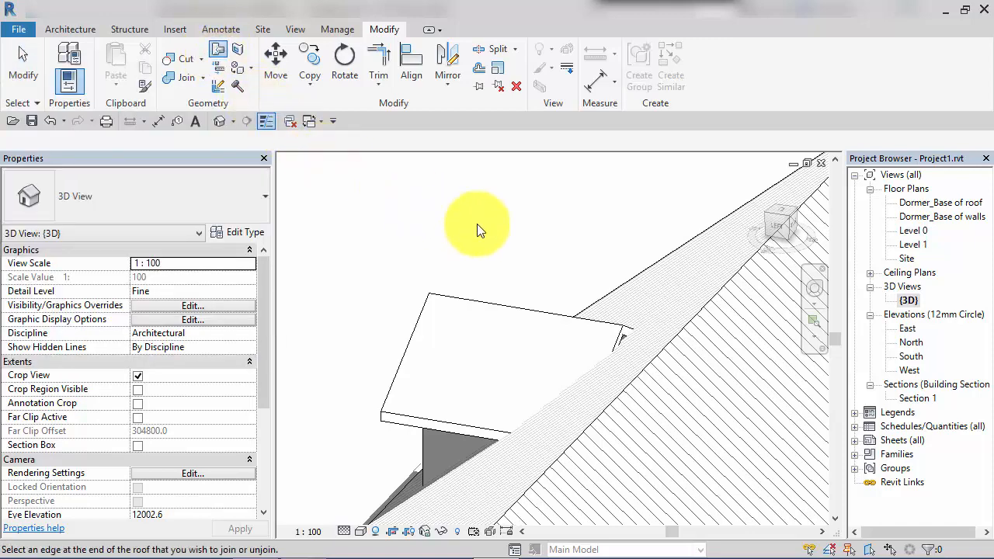
{"action": "scroll", "coordinate": [637, 280], "scroll_direction": "up", "scroll_amount": 2}
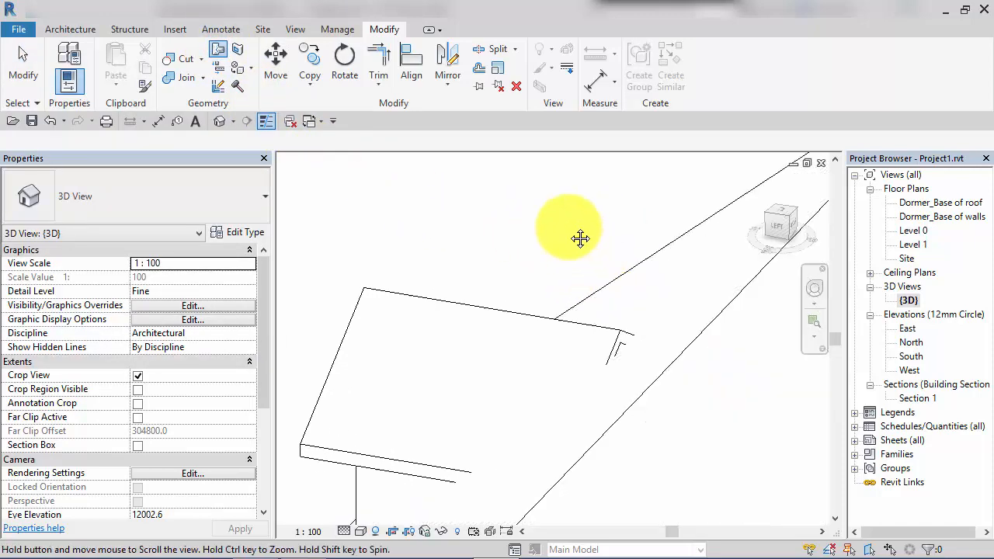
{"action": "middle_click_drag", "start_coordinate": [580, 239], "coordinate": [514, 204]}
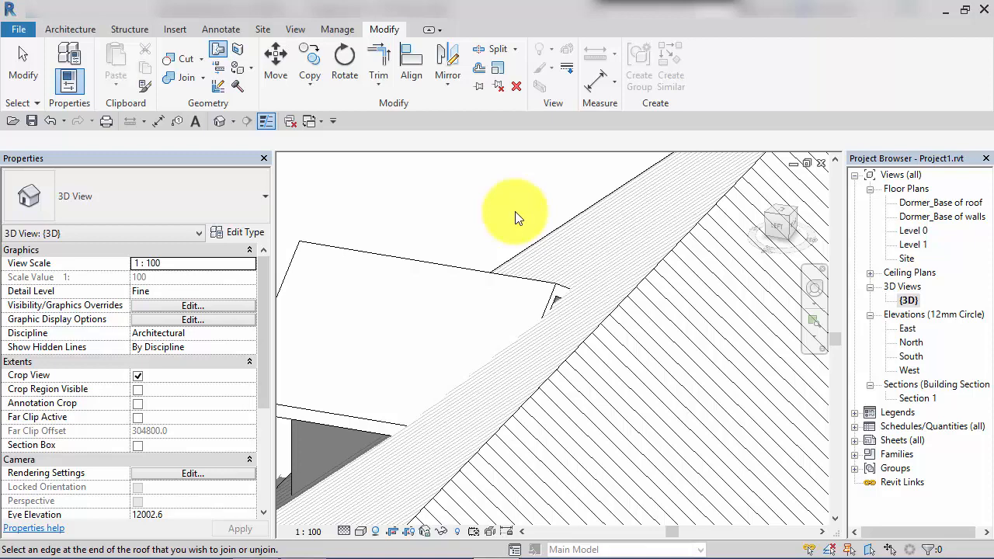
{"action": "scroll", "coordinate": [518, 250], "scroll_direction": "up", "scroll_amount": 2}
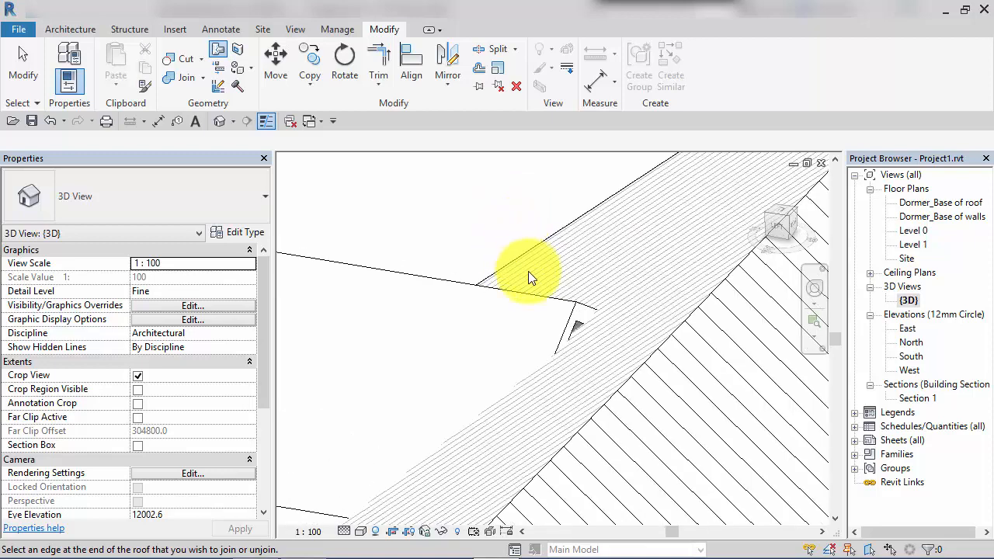
{"action": "scroll", "coordinate": [574, 291], "scroll_direction": "up", "scroll_amount": 1}
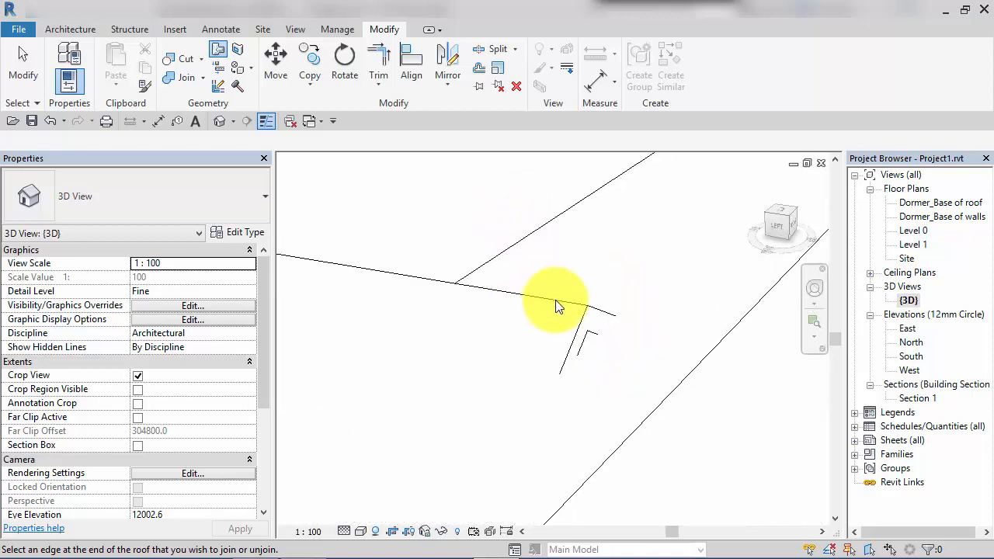
{"action": "left_click", "coordinate": [570, 348]}
{"action": "scroll", "coordinate": [571, 345], "scroll_direction": "down", "scroll_amount": 2}
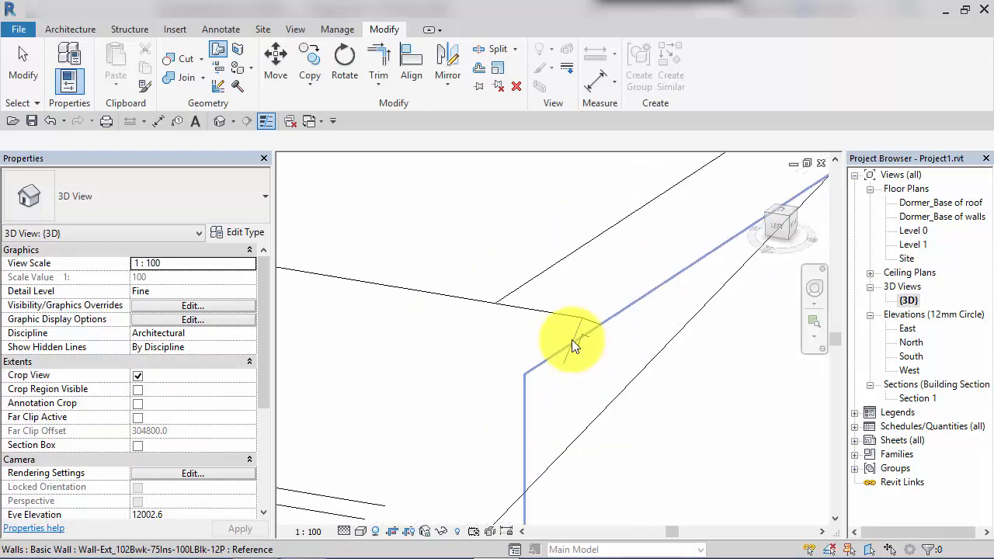
{"action": "scroll", "coordinate": [571, 340], "scroll_direction": "down", "scroll_amount": 2}
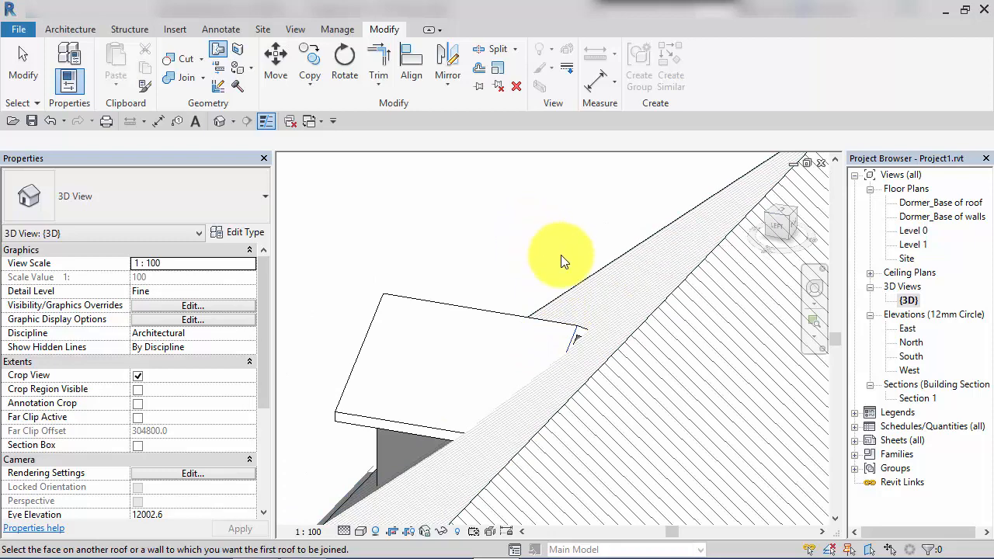
{"action": "left_click", "coordinate": [611, 317]}
{"action": "scroll", "coordinate": [473, 241], "scroll_direction": "down", "scroll_amount": 1}
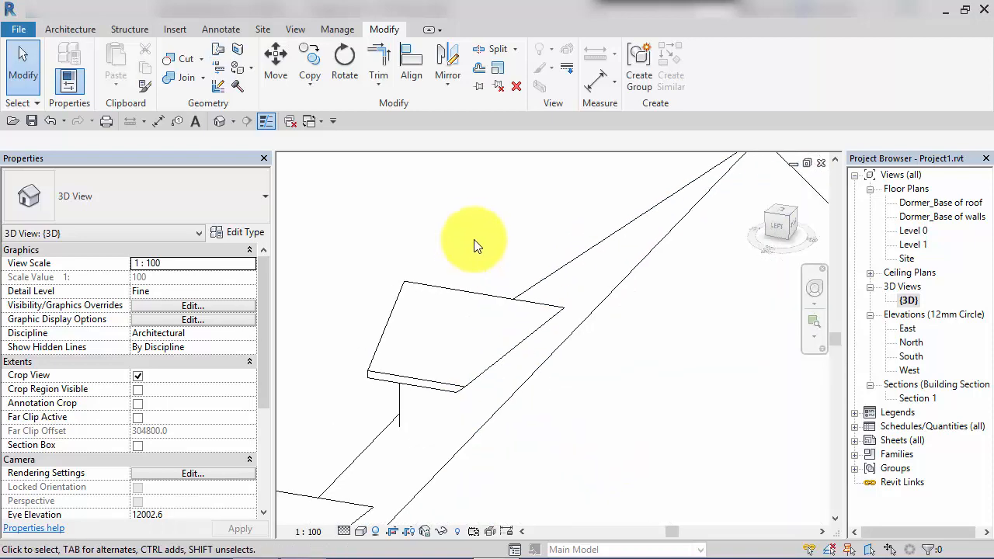
Examine the joined dormer from the front, especially the gable area between its front wall and its roof.
{"action": "left_click", "coordinate": [814, 288]}
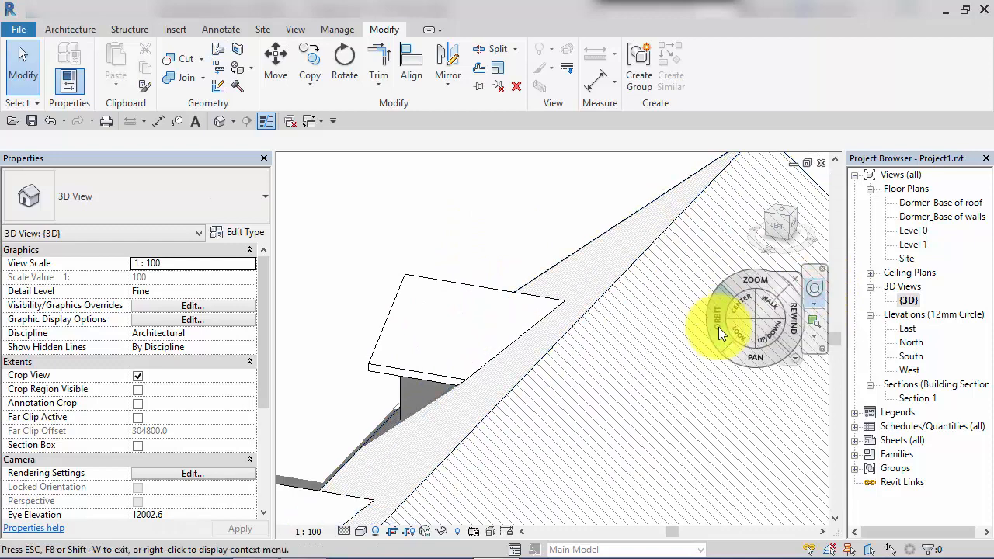
{"action": "left_click_drag", "start_coordinate": [718, 327], "coordinate": [322, 318]}
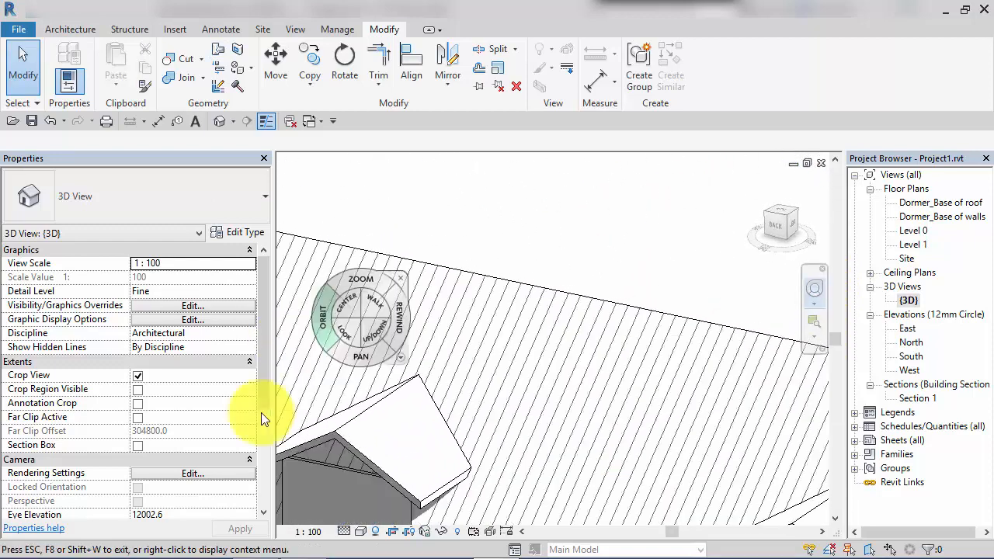
{"action": "middle_click_drag", "start_coordinate": [592, 377], "coordinate": [680, 268]}
{"action": "key", "text": "Escape"}
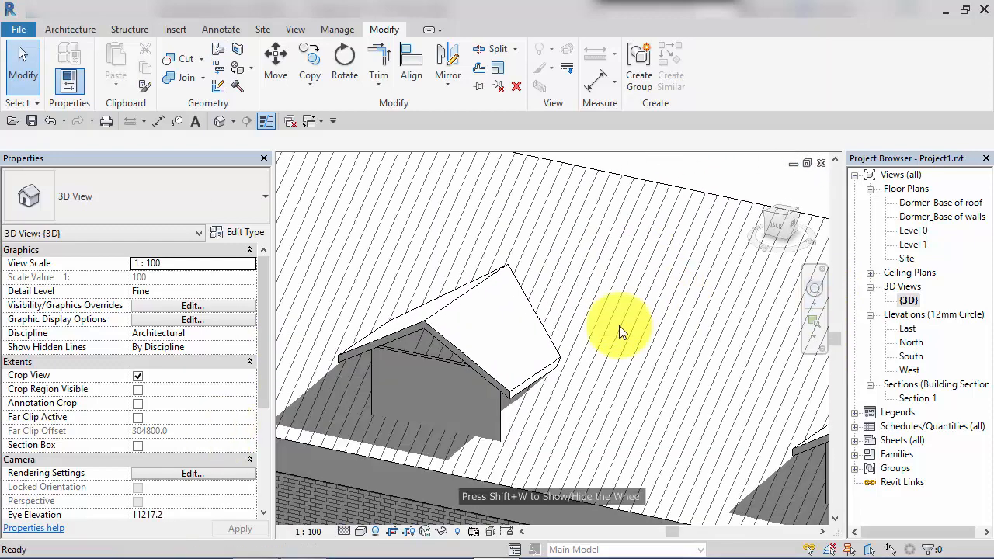
{"action": "scroll", "coordinate": [620, 332], "scroll_direction": "up", "scroll_amount": 2}
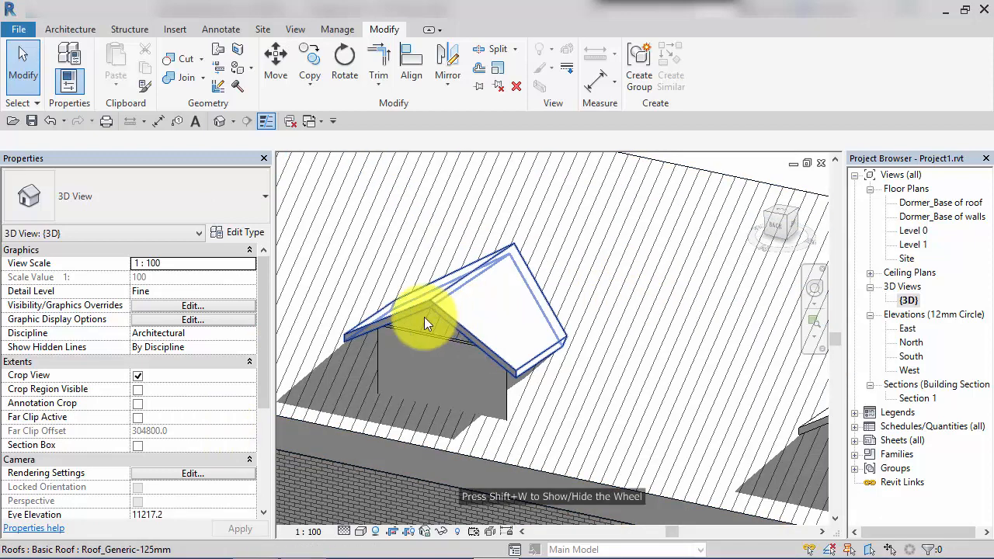
{"action": "scroll", "coordinate": [372, 324], "scroll_direction": "up", "scroll_amount": 5}
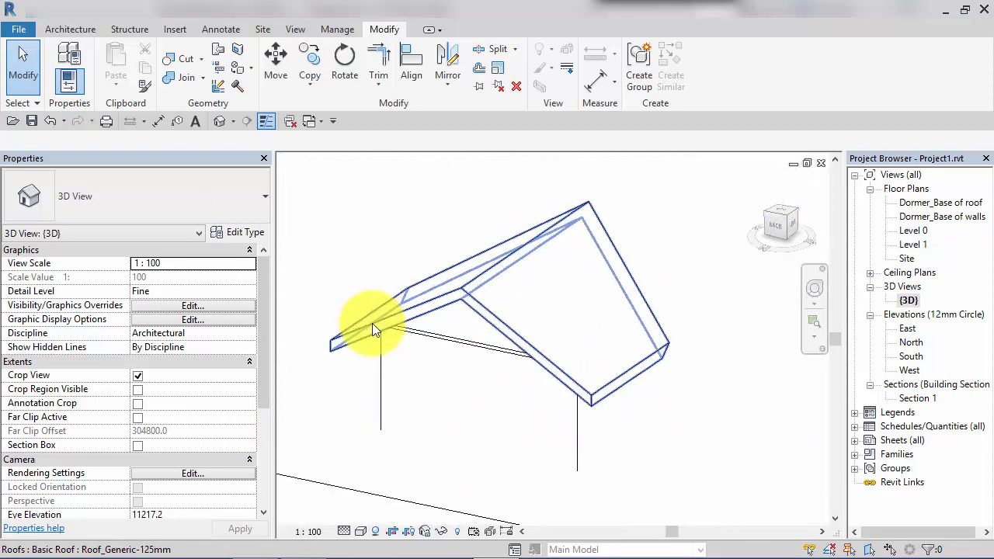
{"action": "scroll", "coordinate": [375, 321], "scroll_direction": "up", "scroll_amount": 2}
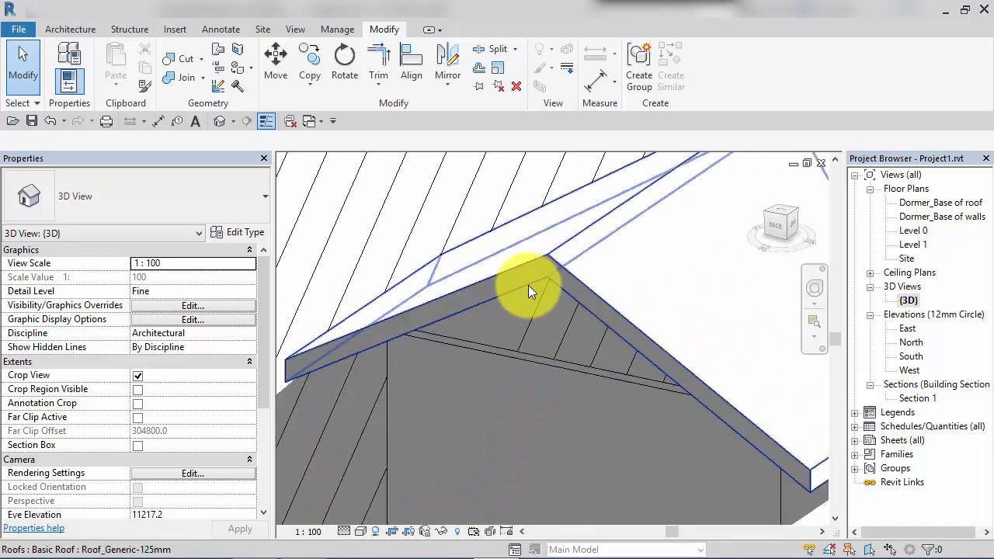
{"action": "scroll", "coordinate": [526, 289], "scroll_direction": "down", "scroll_amount": 4}
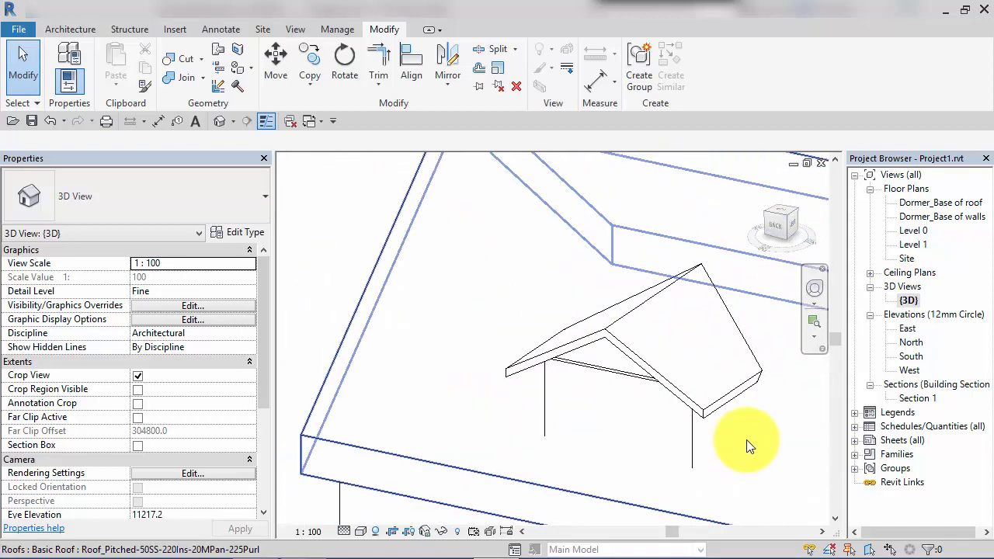
{"action": "mouse_move", "coordinate": [748, 446]}
{"action": "middle_mouse_down"}
{"action": "mouse_move", "coordinate": [638, 397]}
{"action": "mouse_move", "coordinate": [691, 388]}
{"action": "mouse_move", "coordinate": [650, 365]}
{"action": "middle_mouse_up"}
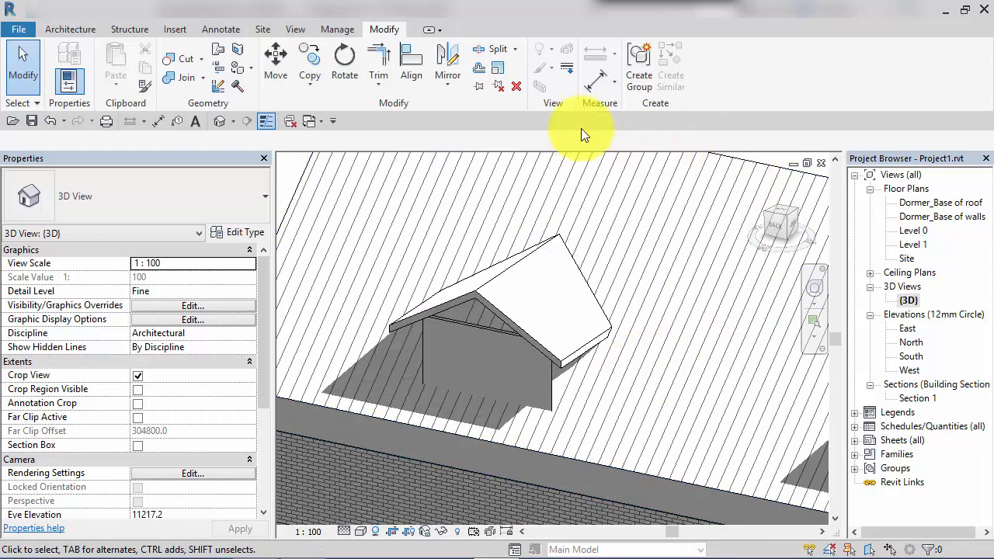
Start a Dormer opening and choose the main pitched roof as the roof to cut.
{"action": "left_click", "coordinate": [68, 31]}
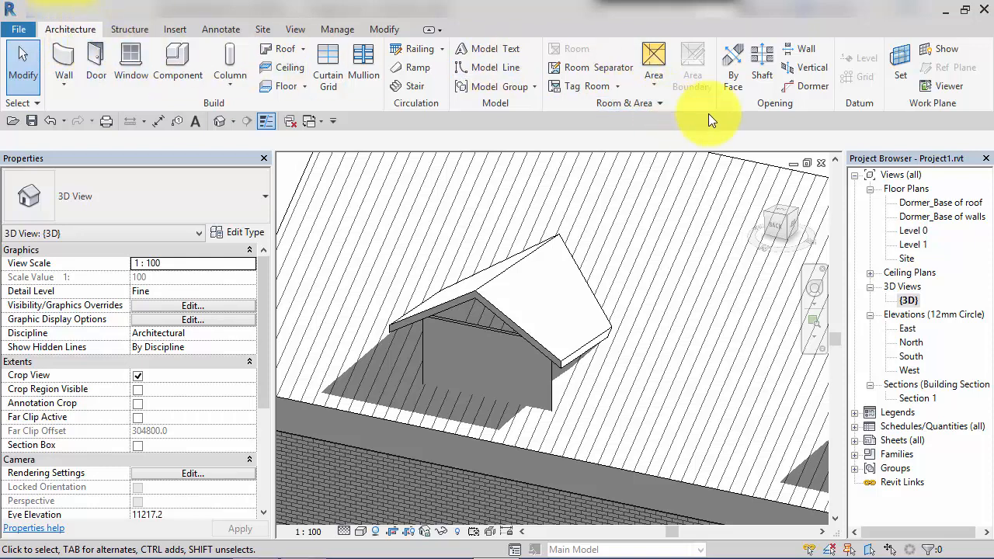
{"action": "left_click", "coordinate": [807, 88]}
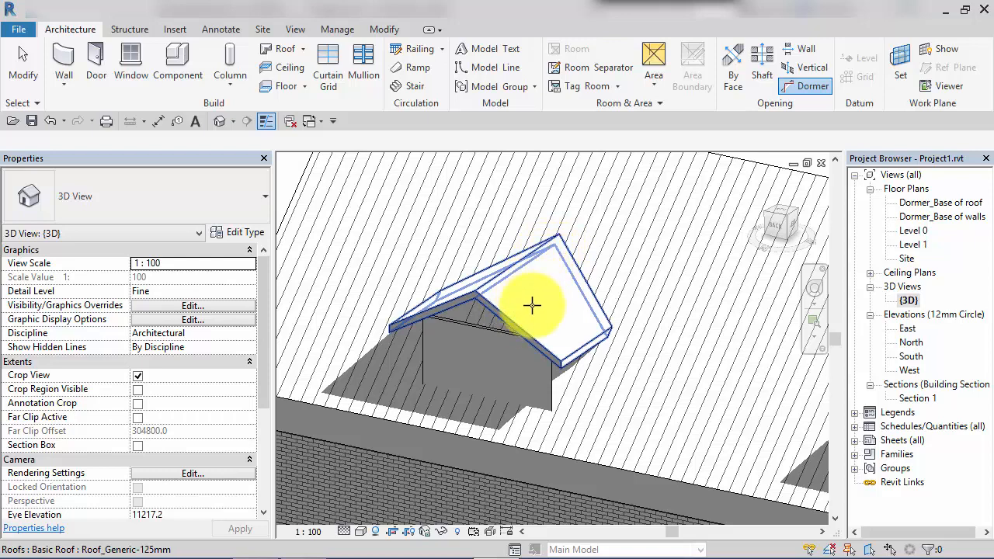
{"action": "left_click", "coordinate": [549, 382]}
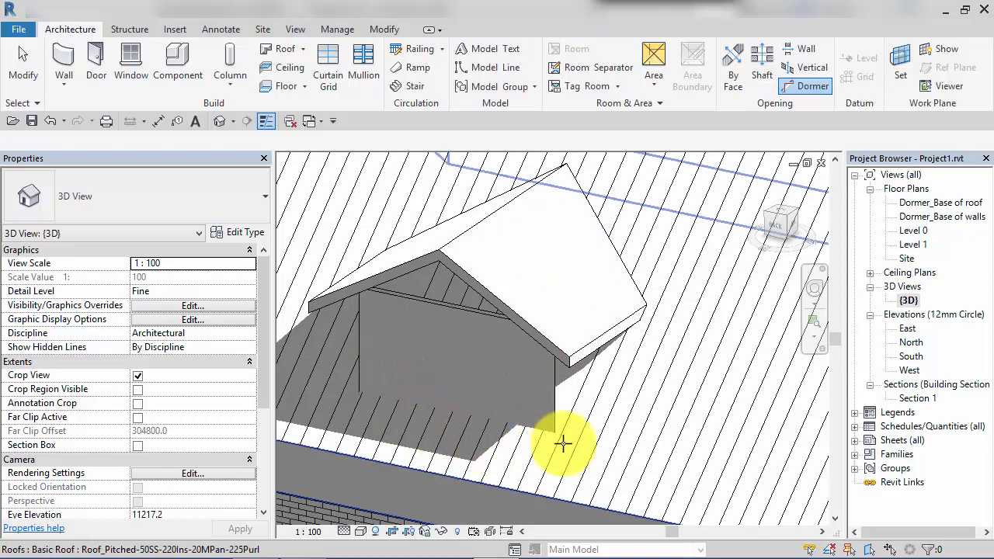
{"action": "left_click", "coordinate": [627, 442]}
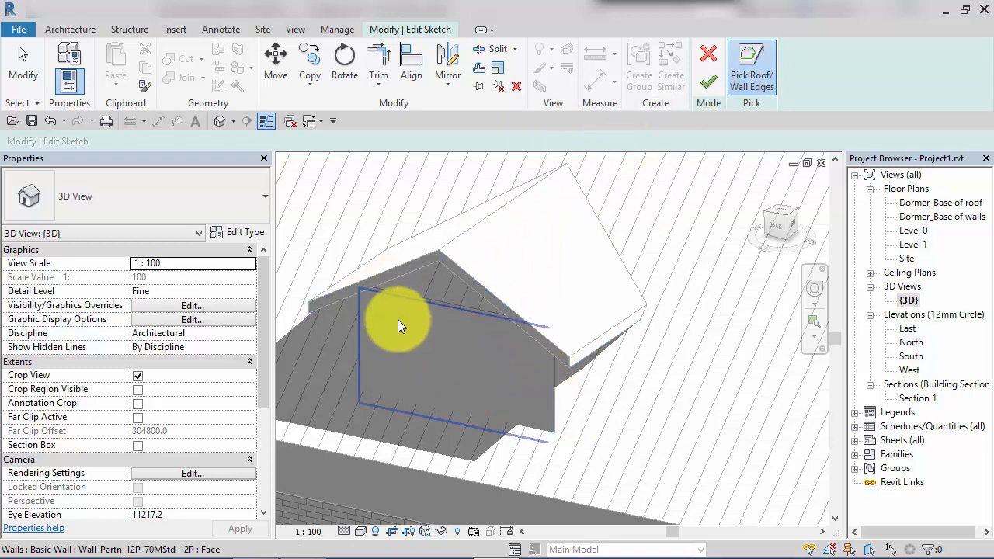
Pick the new dormer's two side walls, its front wall and its gable roof as boundaries of the dormer opening.
{"action": "left_click", "coordinate": [566, 393]}
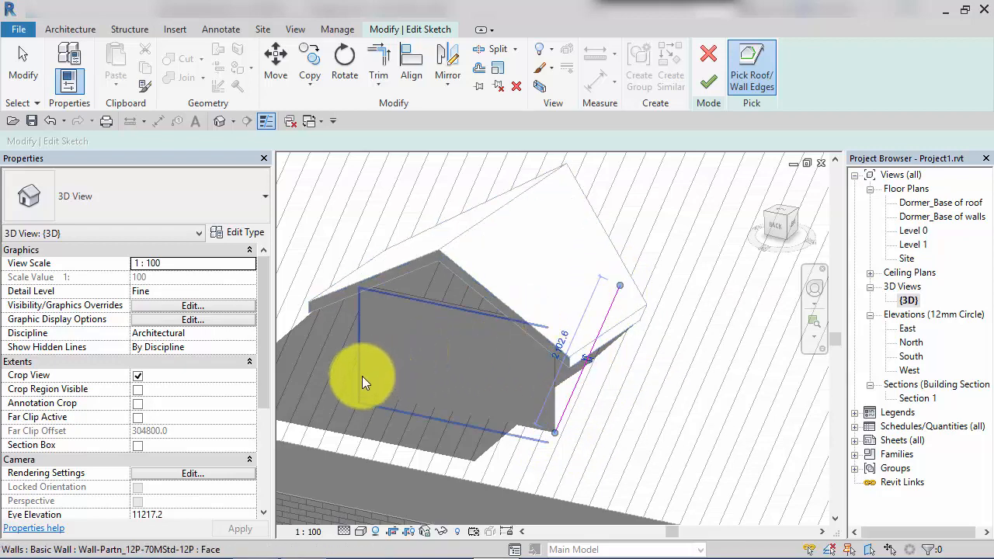
{"action": "left_click", "coordinate": [403, 281]}
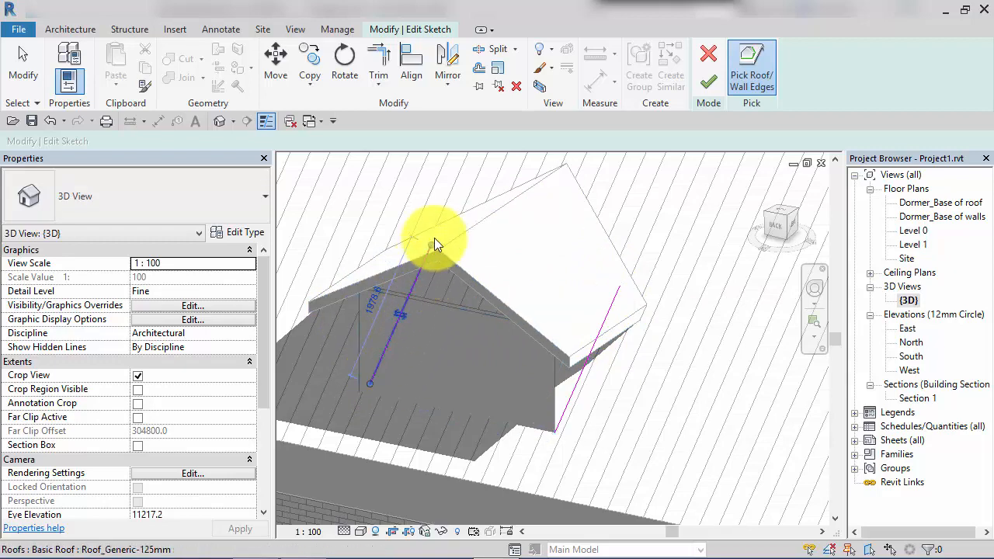
{"action": "left_click", "coordinate": [438, 405]}
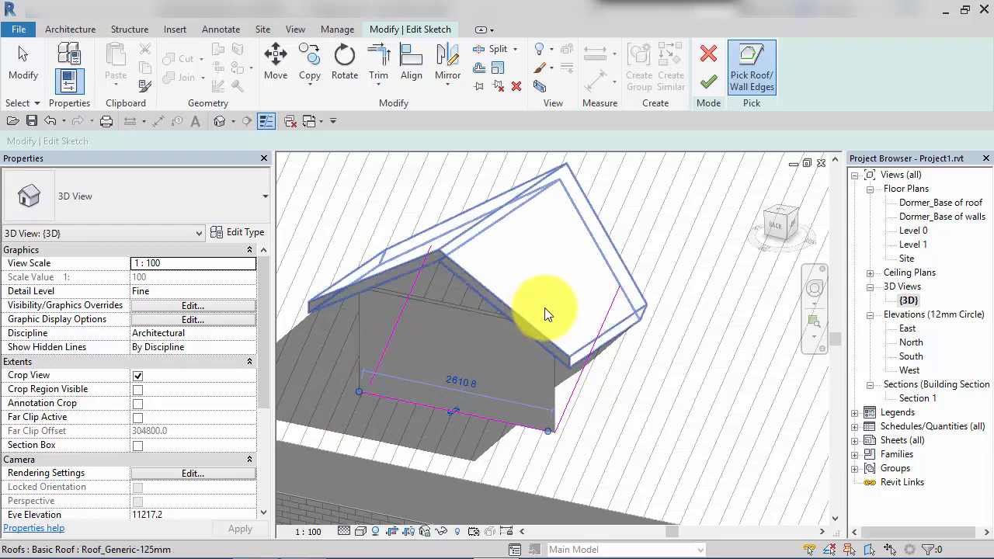
{"action": "left_click", "coordinate": [548, 251]}
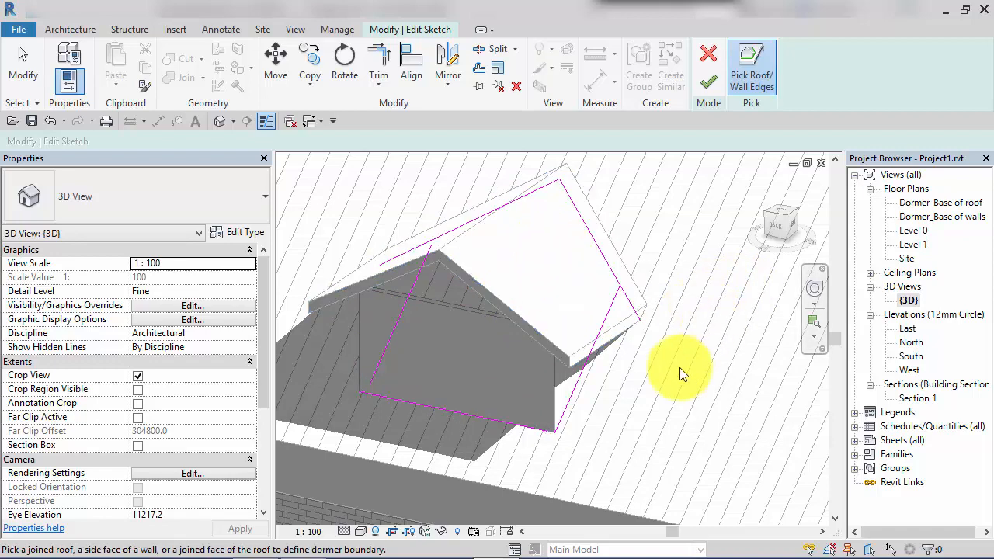
{"action": "left_click", "coordinate": [525, 185]}
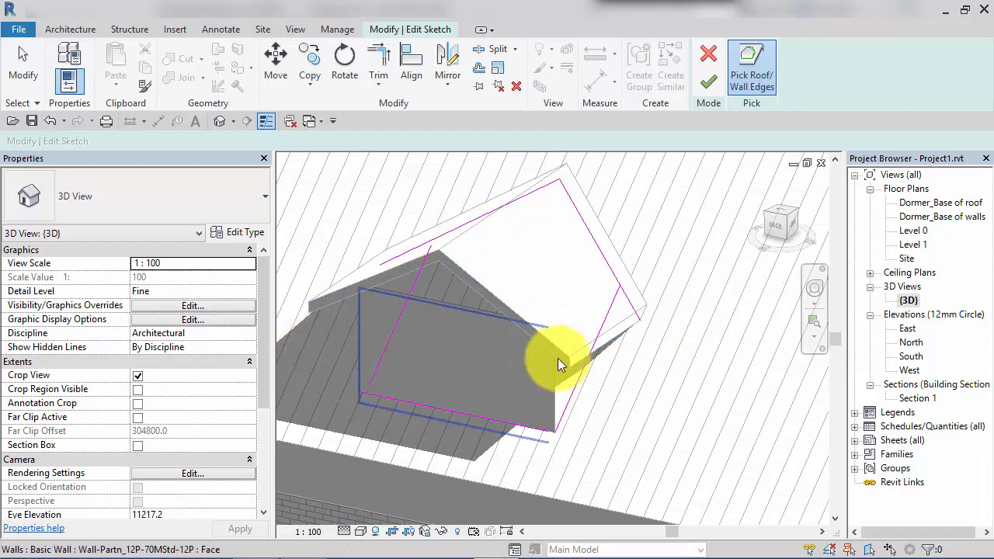
{"action": "middle_click_drag", "start_coordinate": [689, 359], "coordinate": [726, 369]}
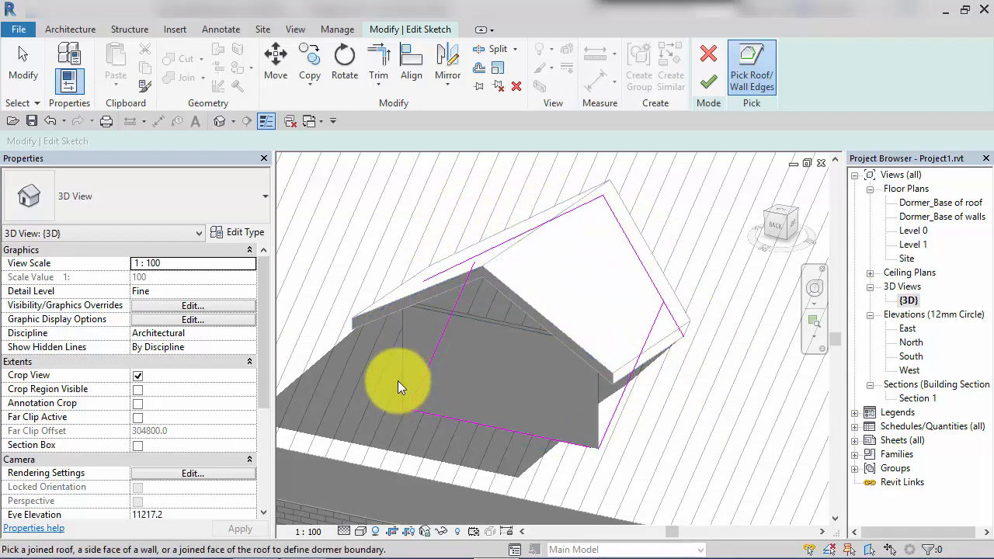
{"action": "scroll", "coordinate": [656, 315], "scroll_direction": "down", "scroll_amount": 3}
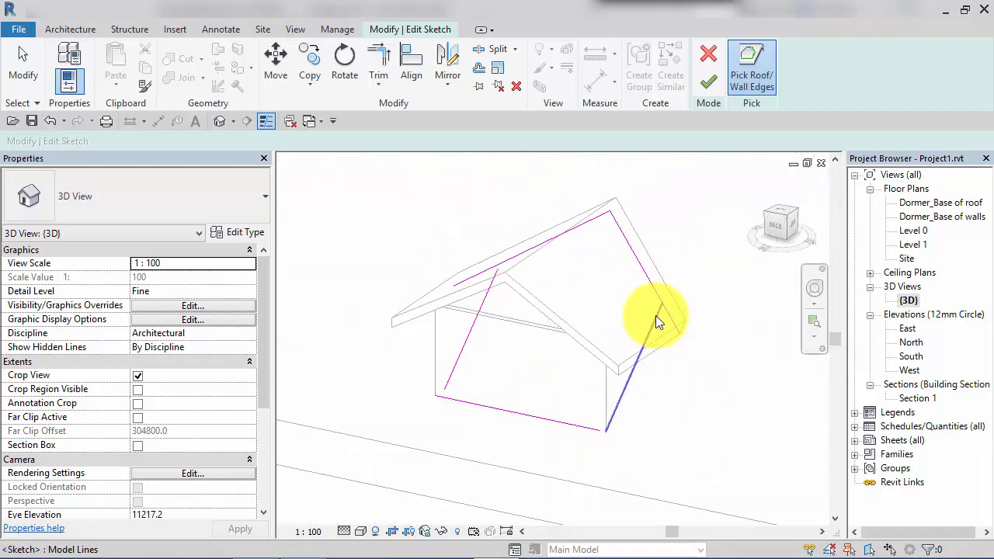
{"action": "middle_click_drag", "start_coordinate": [704, 321], "coordinate": [674, 322]}
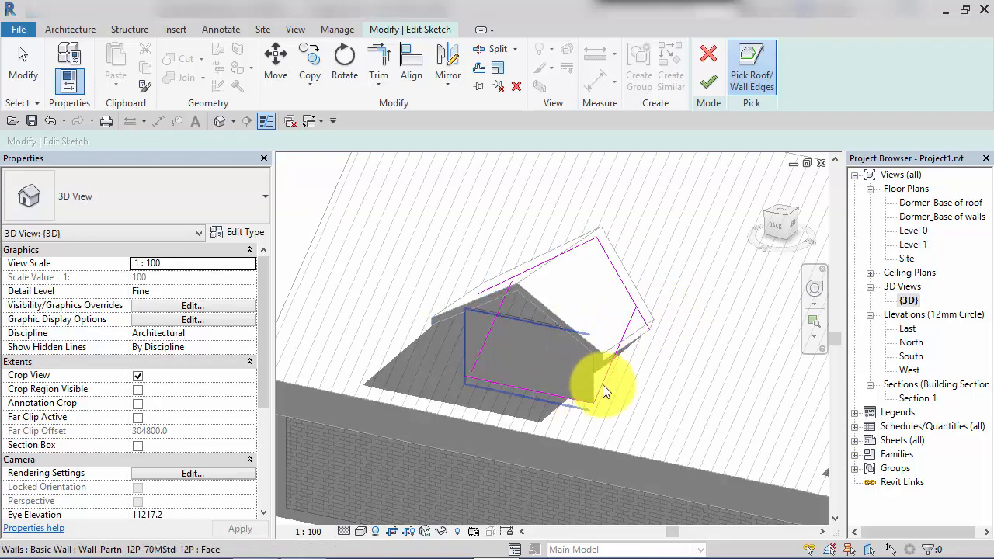
{"action": "left_click", "coordinate": [566, 276]}
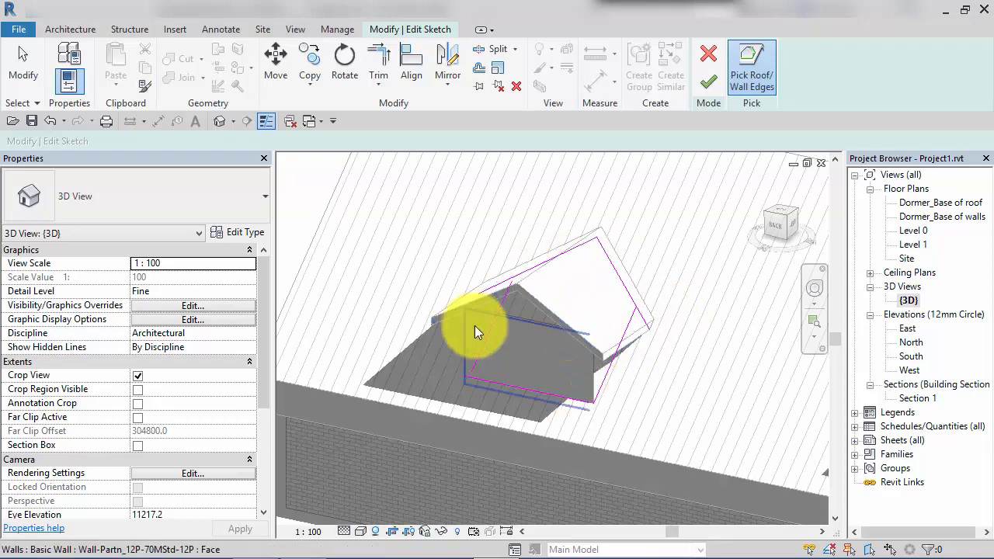
Finish the dormer opening sketch to cut the main pitched roof beneath the new dormer.
{"action": "left_click", "coordinate": [708, 82]}
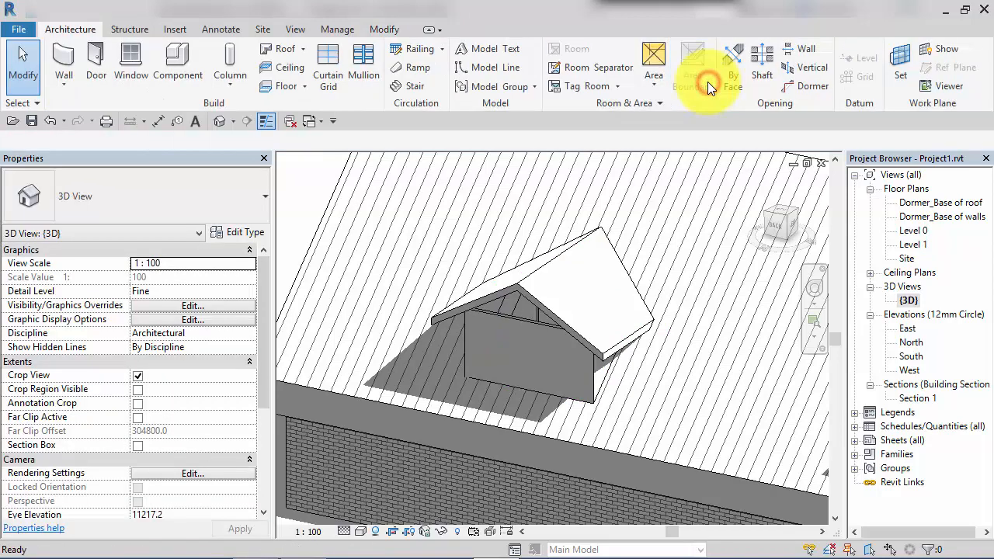
{"action": "scroll", "coordinate": [666, 427], "scroll_direction": "down", "scroll_amount": 2}
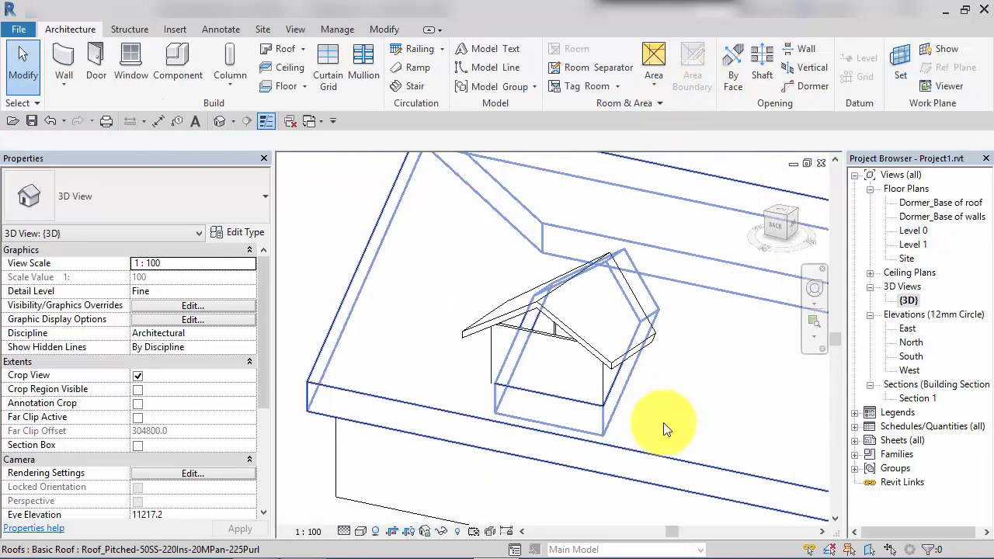
{"action": "middle_click_drag", "start_coordinate": [689, 416], "coordinate": [645, 398]}
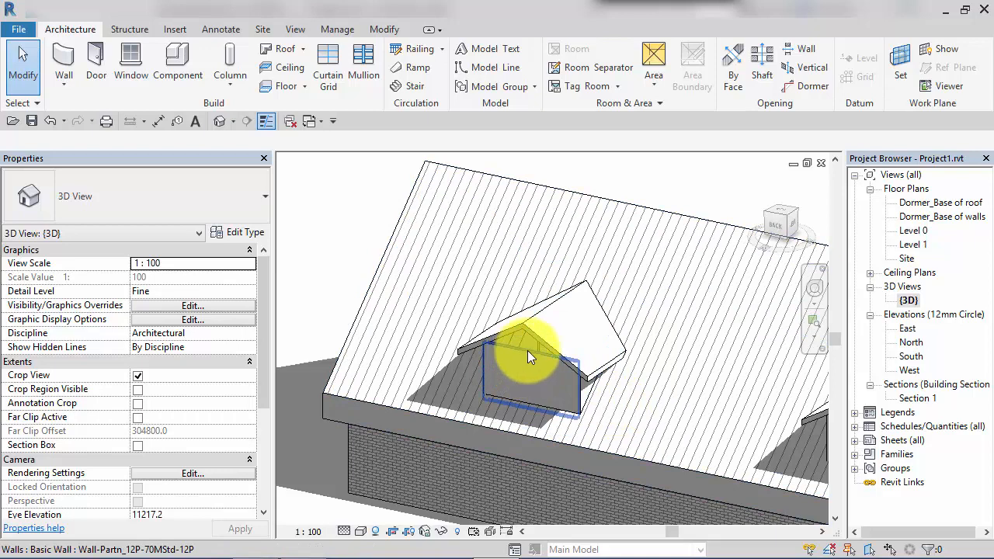
Attach the top of the new dormer's front wall to its gable roof.
{"action": "left_click", "coordinate": [528, 351]}
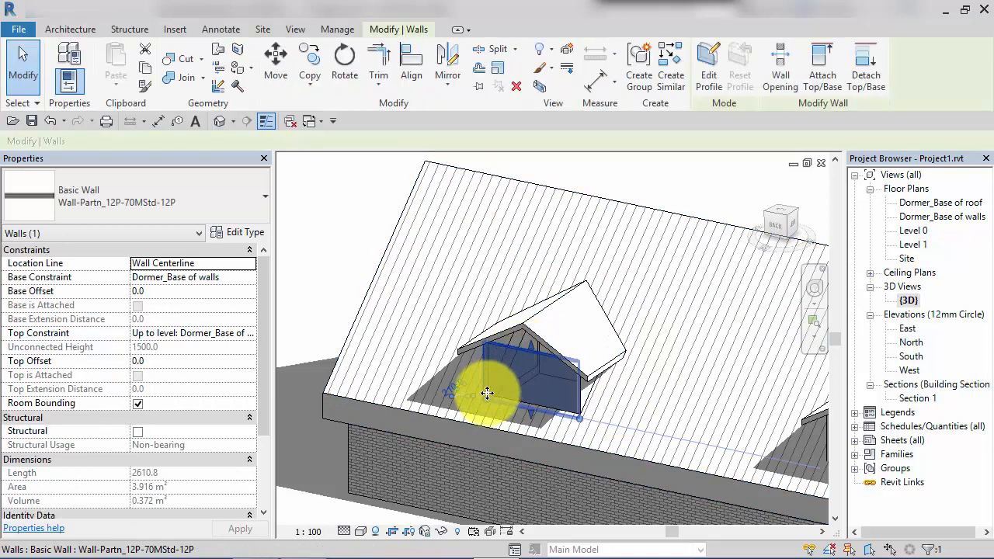
{"action": "left_click", "coordinate": [823, 53]}
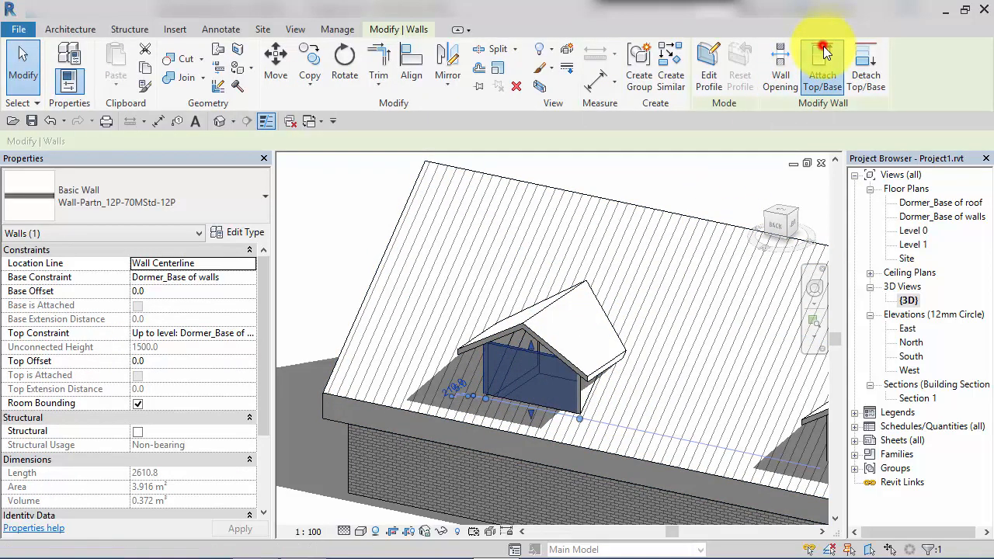
{"action": "left_click", "coordinate": [544, 318]}
{"action": "middle_click_drag", "start_coordinate": [628, 301], "coordinate": [588, 337], "text": "shift"}
{"action": "key", "text": "Escape"}
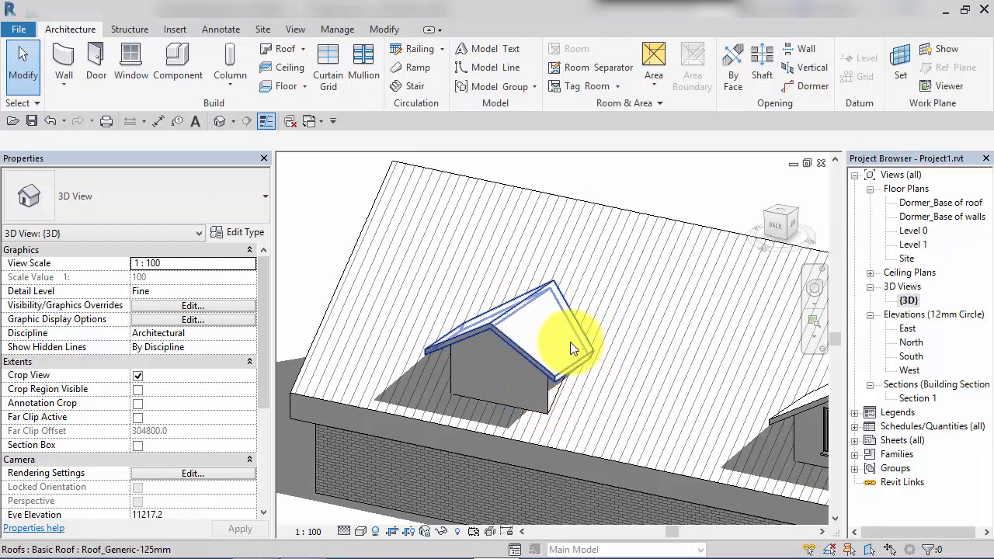
Temporarily hide the new dormer's gable roof and inspect the opening cut in the main roof from above.
{"action": "left_click", "coordinate": [571, 348]}
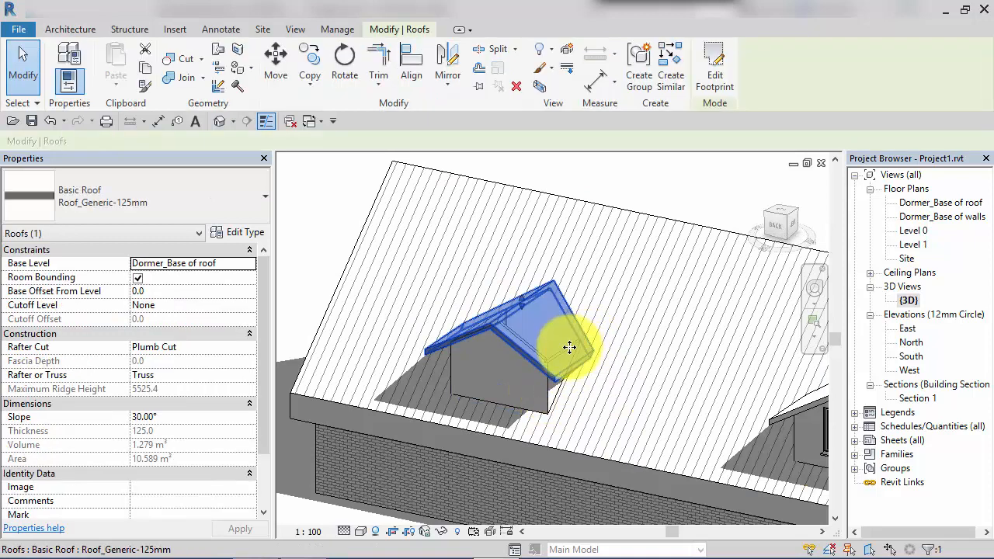
{"action": "left_click", "coordinate": [442, 532]}
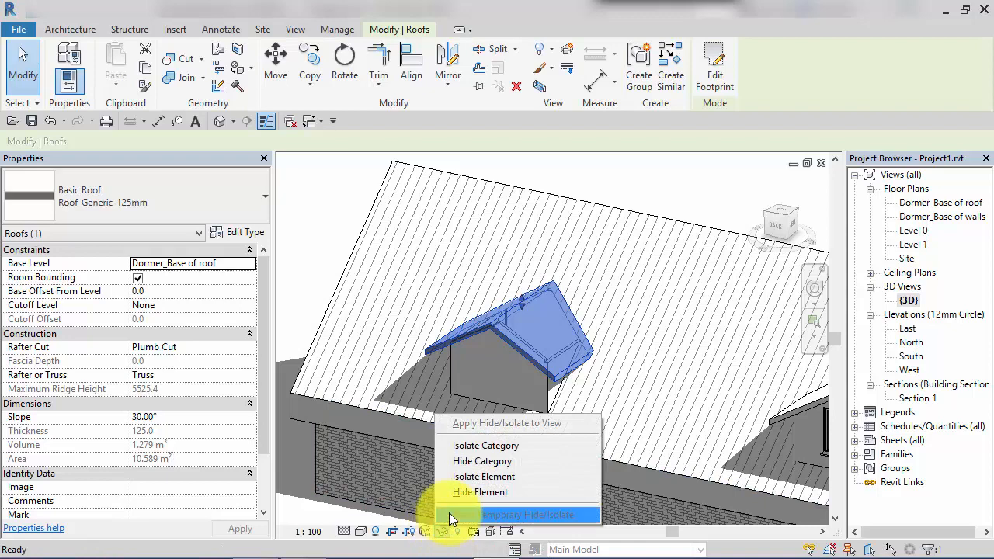
{"action": "left_click", "coordinate": [463, 492]}
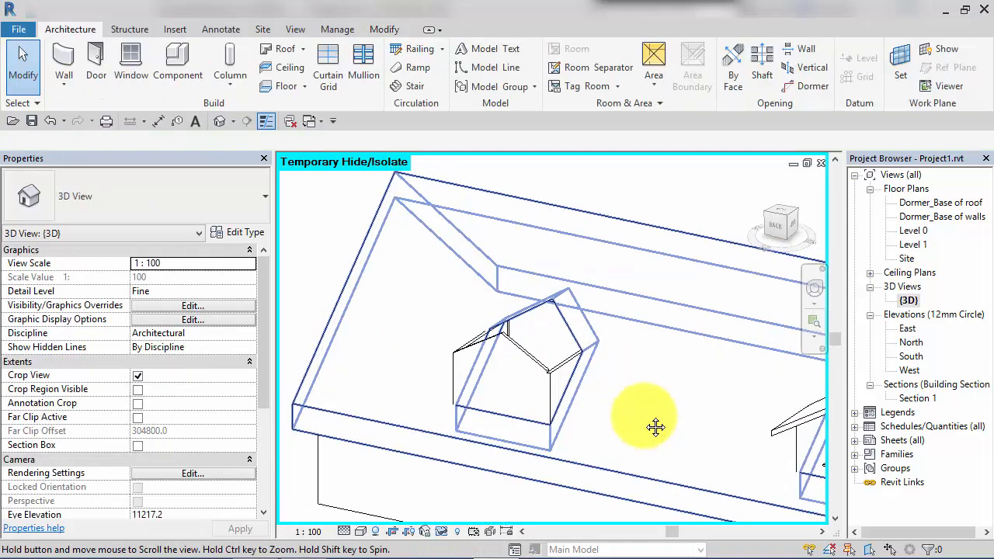
{"action": "left_click", "coordinate": [813, 290]}
{"action": "left_click_drag", "start_coordinate": [786, 339], "coordinate": [600, 329]}
{"action": "scroll", "coordinate": [600, 330], "scroll_direction": "up", "scroll_amount": 2}
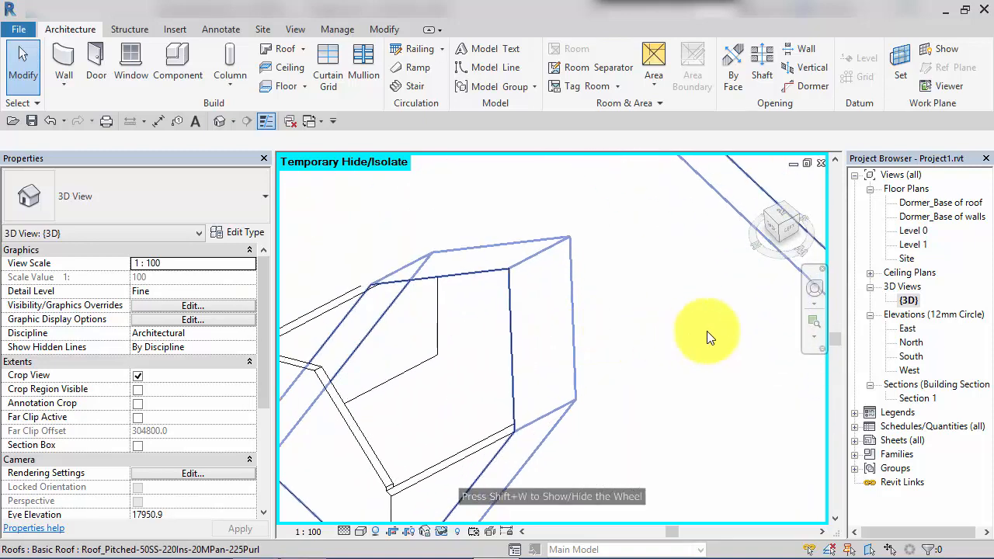
{"action": "middle_click_drag", "start_coordinate": [785, 403], "coordinate": [820, 396]}
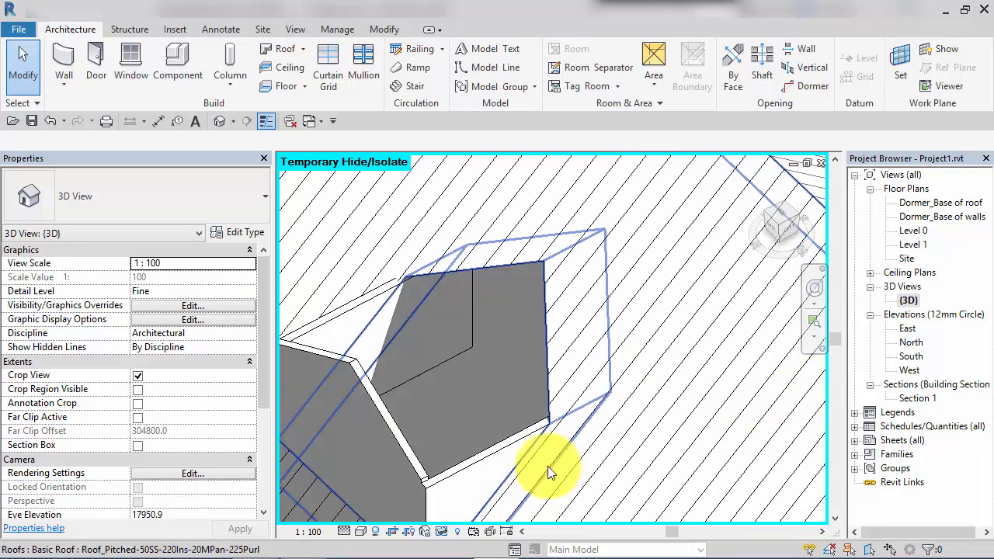
{"action": "scroll", "coordinate": [573, 256], "scroll_direction": "down", "scroll_amount": 2}
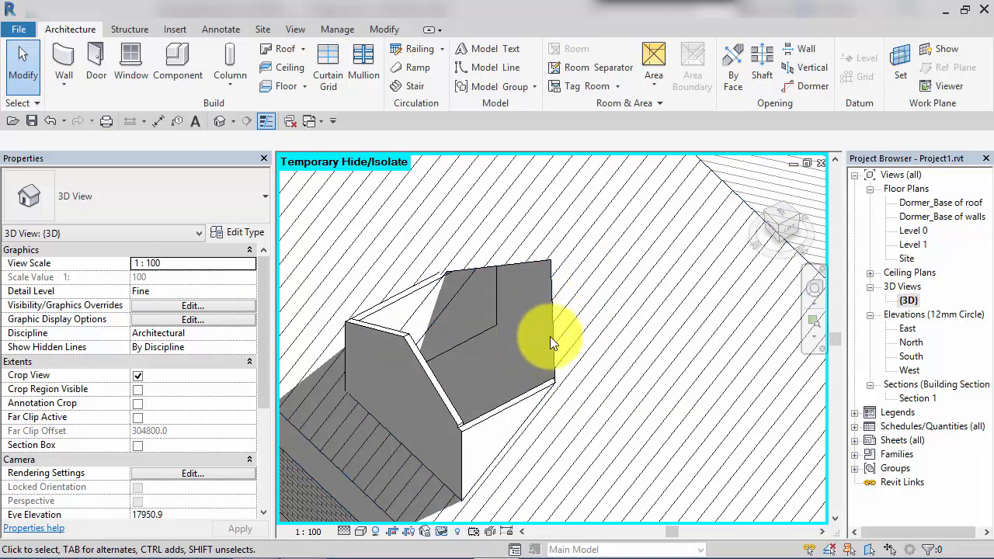
Reset the temporary hide to restore the gable roof and view both dormers on the main roof.
{"action": "left_click", "coordinate": [443, 531]}
{"action": "left_click", "coordinate": [512, 515]}
{"action": "mouse_move", "coordinate": [543, 432]}
{"action": "middle_mouse_down"}
{"action": "mouse_move", "coordinate": [699, 373]}
{"action": "mouse_move", "coordinate": [627, 299]}
{"action": "middle_mouse_up"}
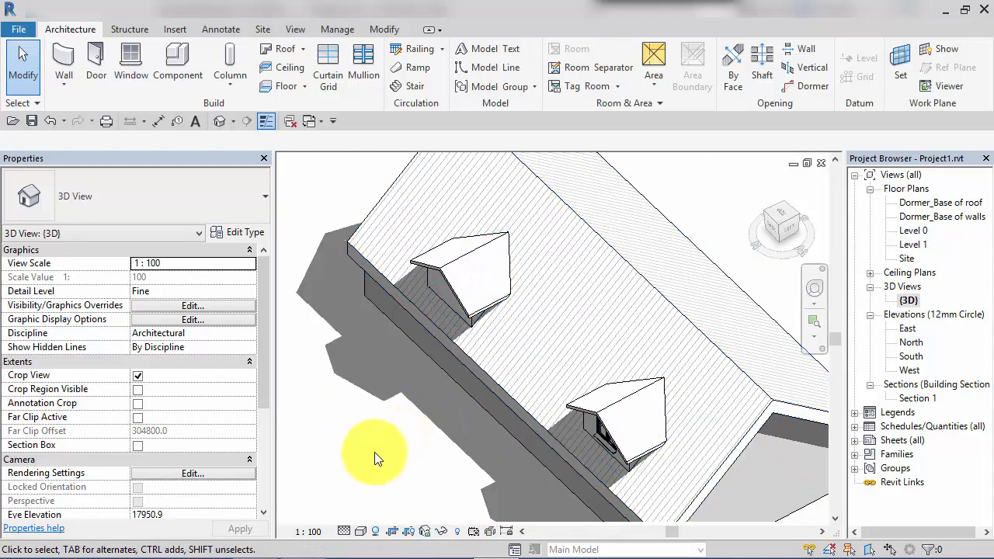